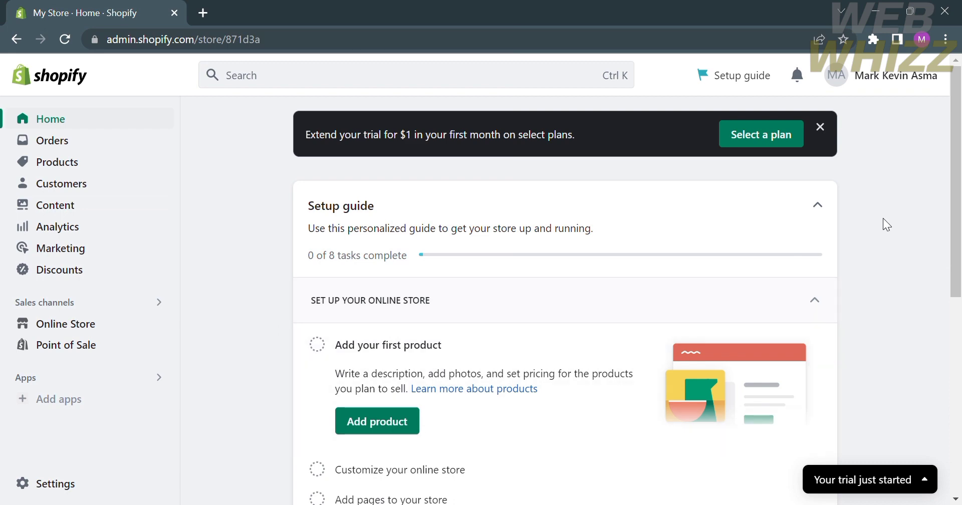
Step: Open the Themes page of the Online Store sales channel
mouse_move(957, 234)
left_mouse_down()
mouse_move(956, 424)
mouse_move(960, 234)
left_mouse_up()
scroll(284, 401, "down", 2)
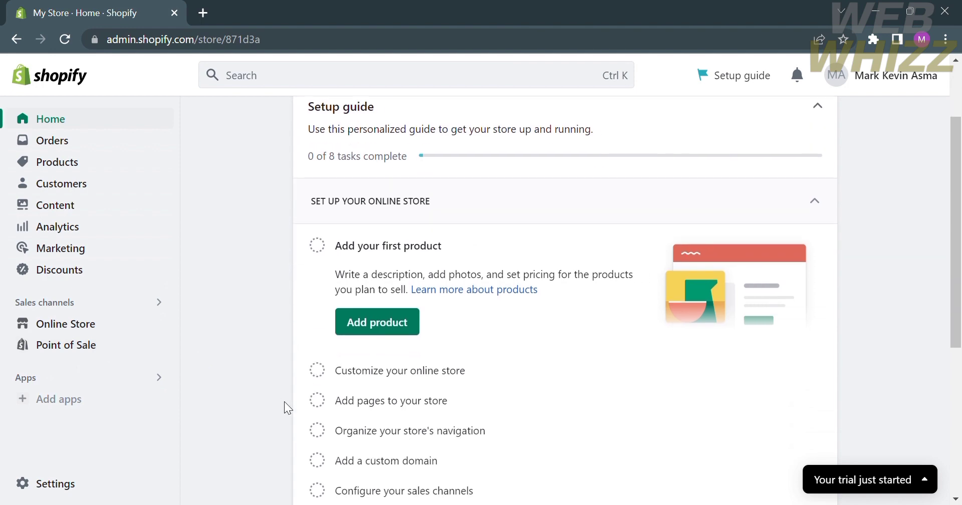
scroll(284, 402, "up", 2)
scroll(284, 401, "down", 4)
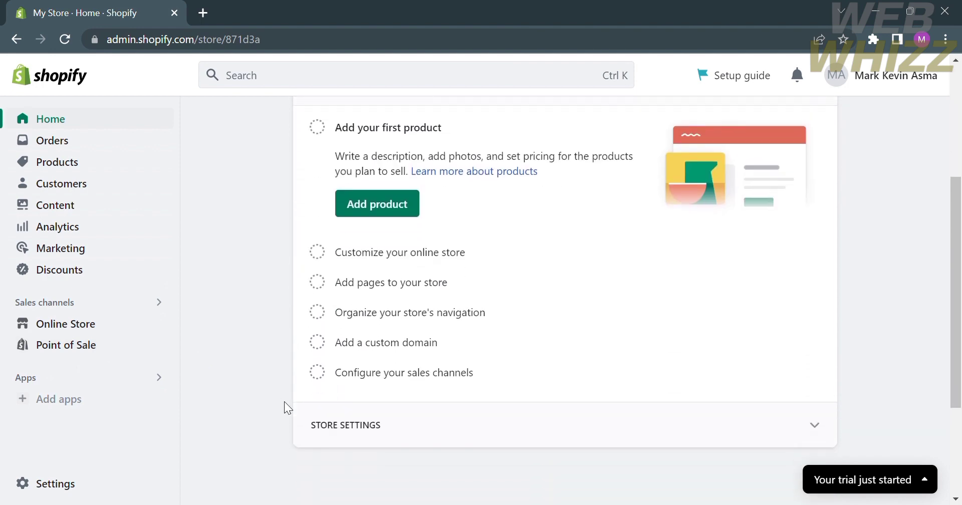
scroll(284, 401, "up", 4)
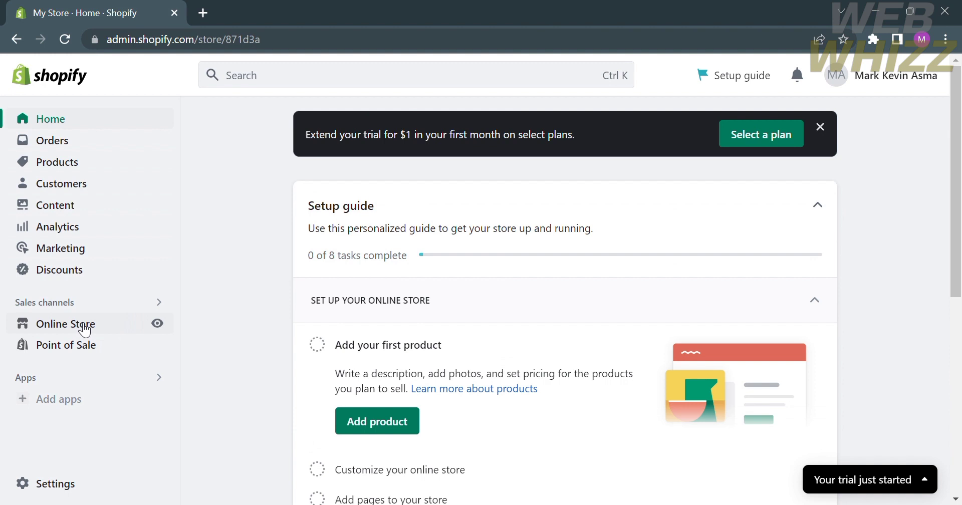
left_click(85, 330)
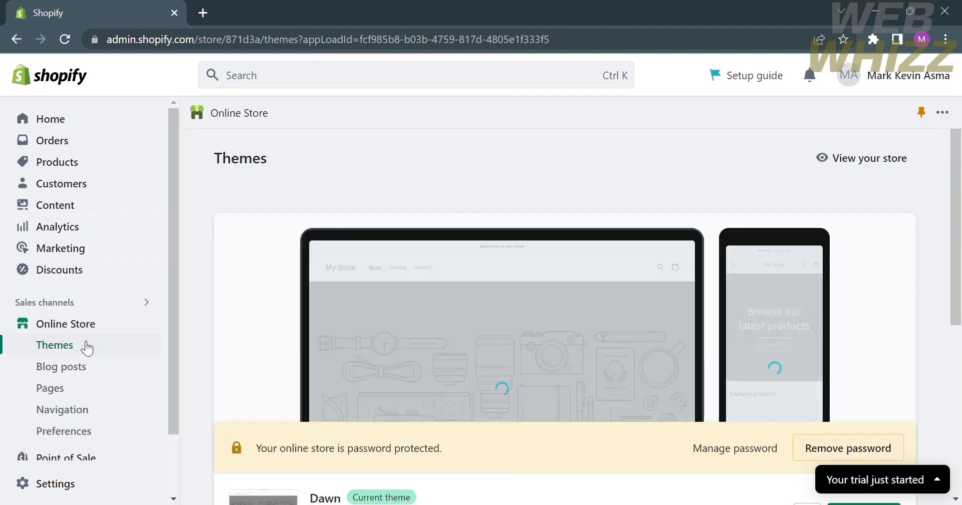
scroll(86, 347, "down", 1)
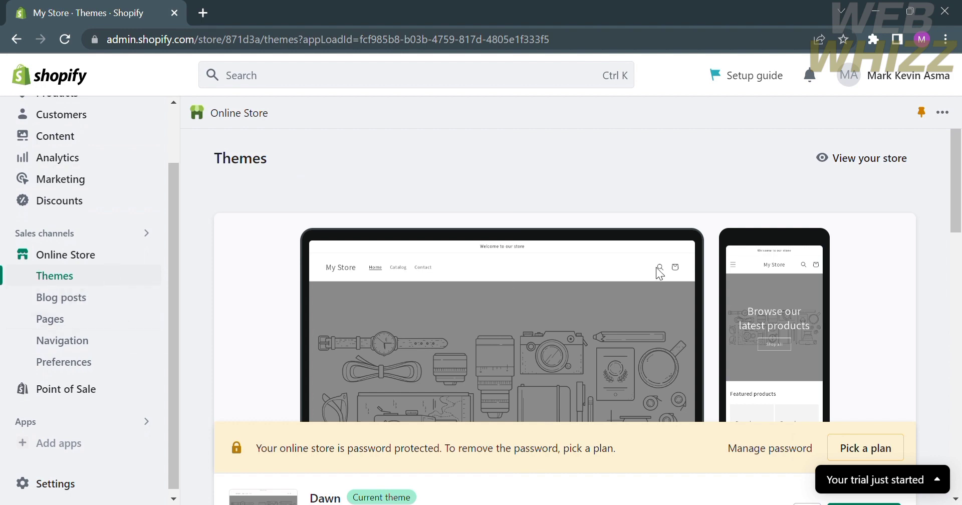
Step: Look through the current theme, the theme library and the popular free themes
scroll(803, 306, "down", 6)
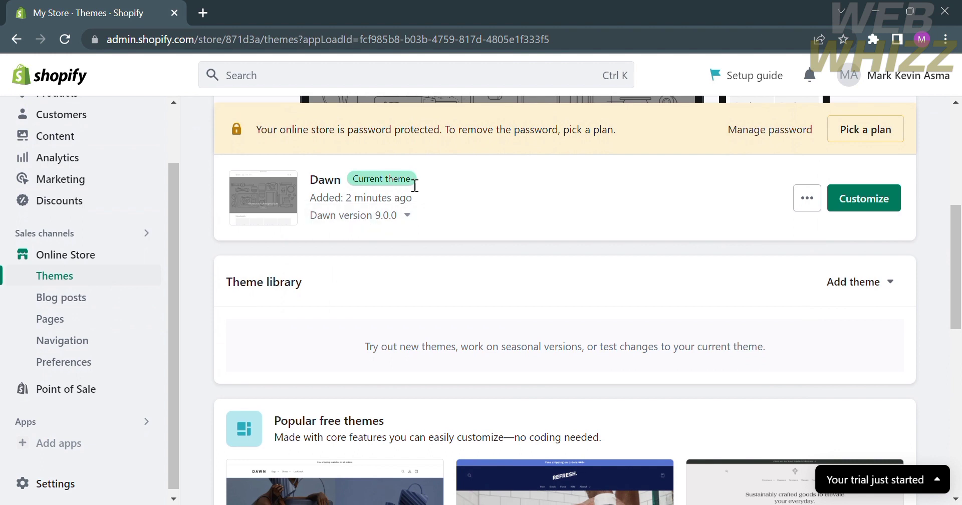
scroll(489, 354, "down", 1)
scroll(489, 353, "down", 1)
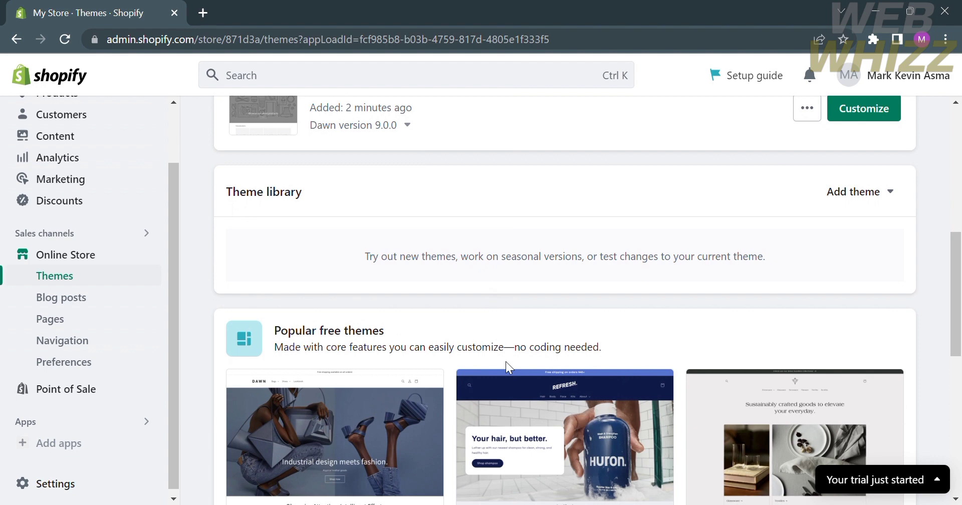
scroll(657, 340, "down", 1)
scroll(657, 341, "down", 3)
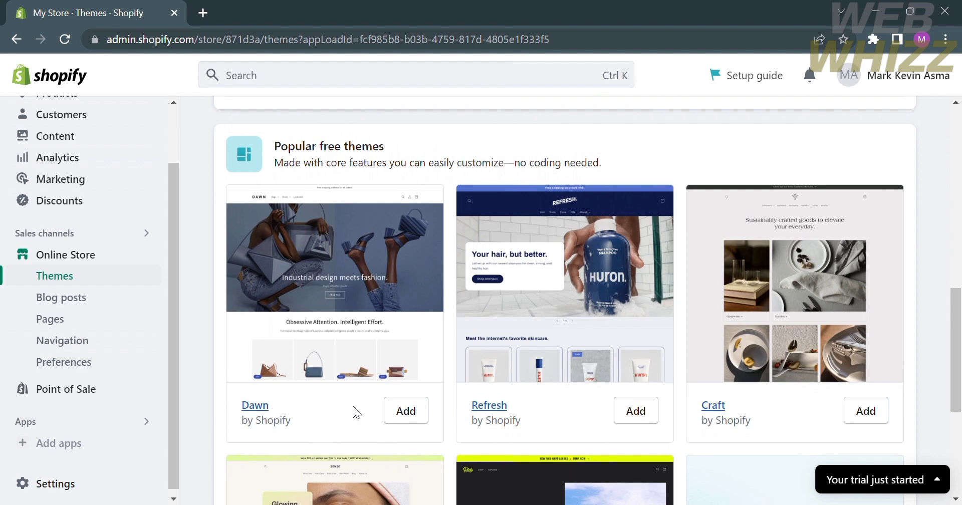
scroll(757, 420, "down", 1)
scroll(756, 418, "down", 4)
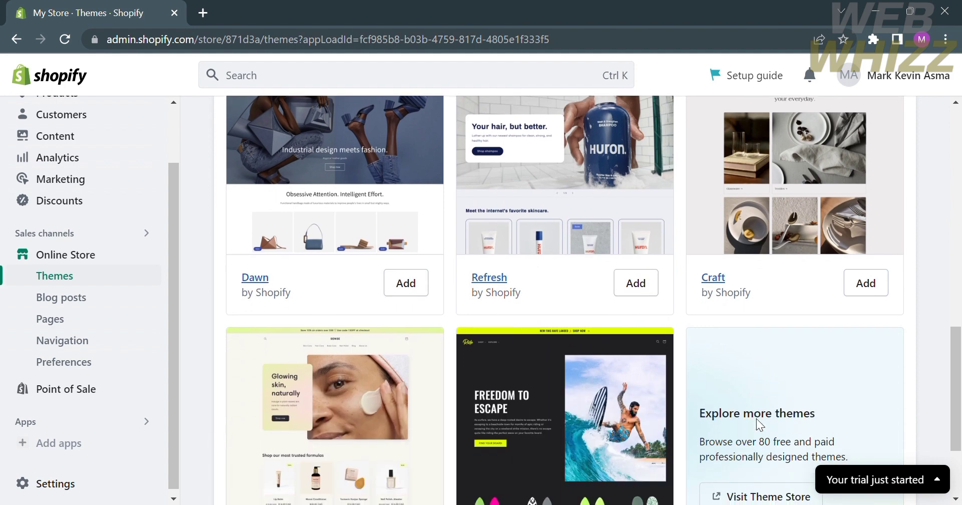
Step: Open the Refresh theme's Theme Store page and look over its price, supported features and preview images
scroll(756, 418, "up", 5)
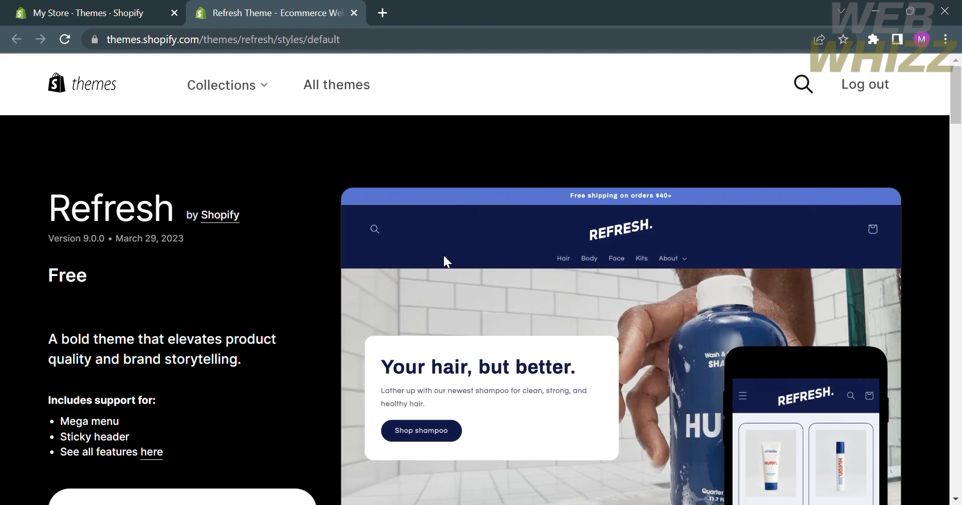
scroll(297, 277, "down", 2)
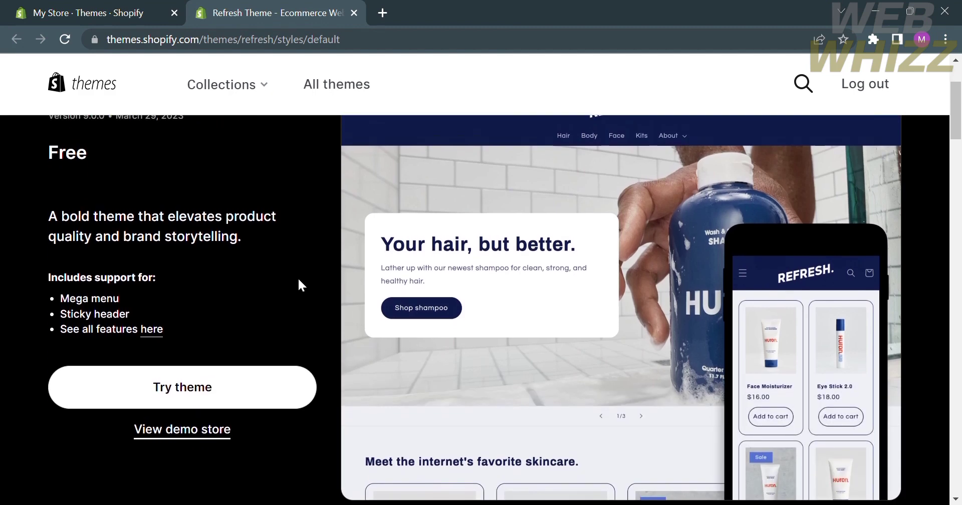
scroll(299, 280, "up", 2)
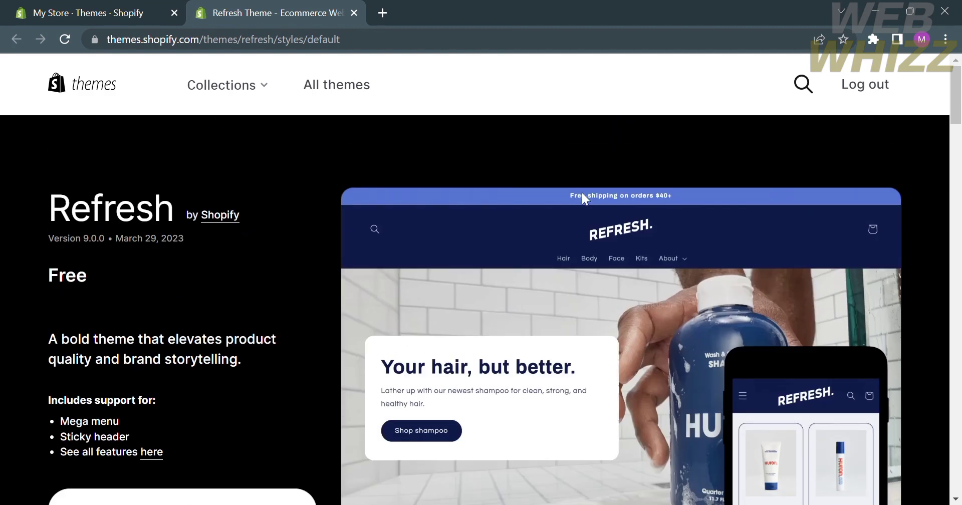
scroll(582, 192, "down", 5)
scroll(582, 192, "down", 3)
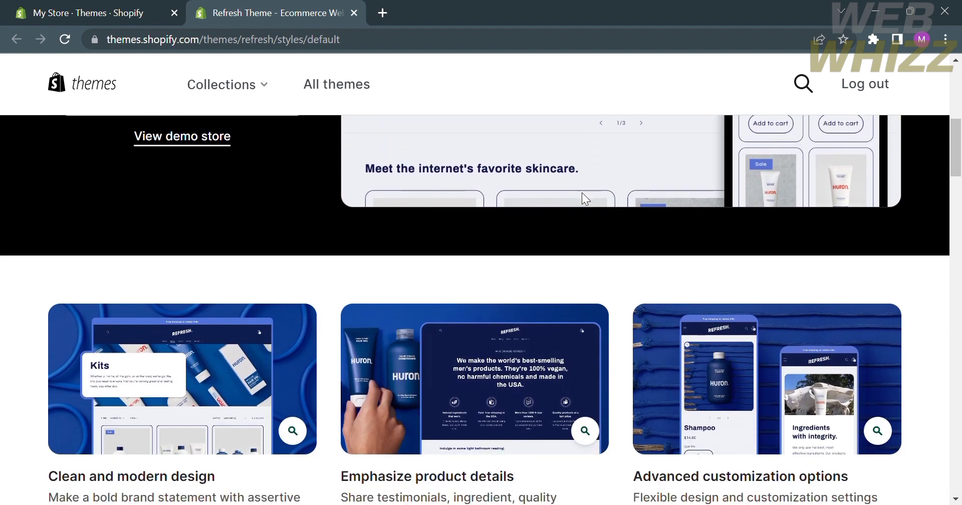
scroll(581, 193, "up", 3)
scroll(581, 192, "down", 1)
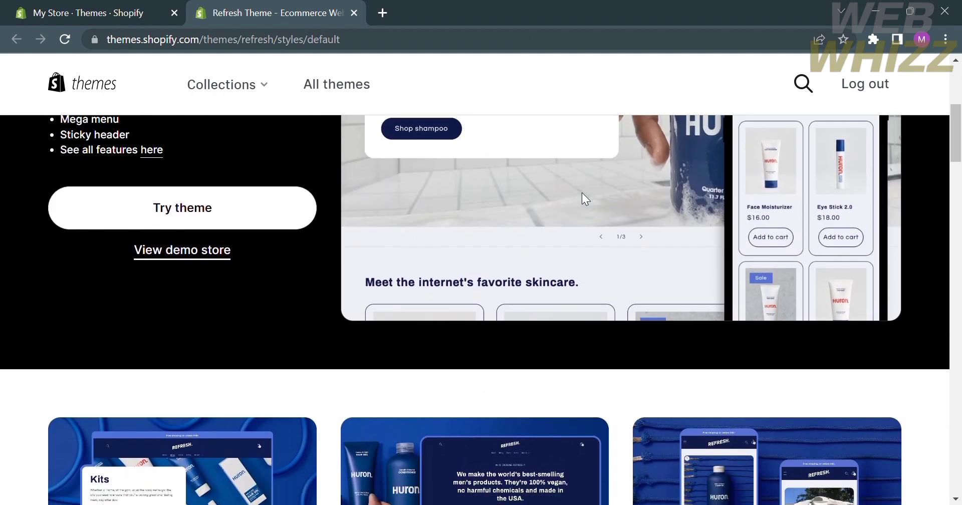
scroll(581, 192, "up", 4)
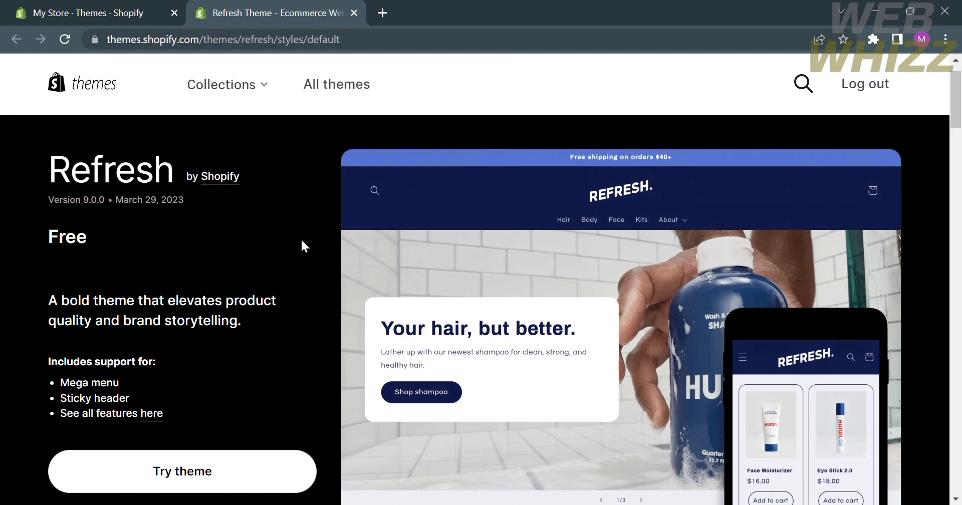
Step: Skim the whole Refresh theme page, from its overview to the suggestions of similar themes
scroll(471, 286, "down", 9)
scroll(478, 290, "down", 18)
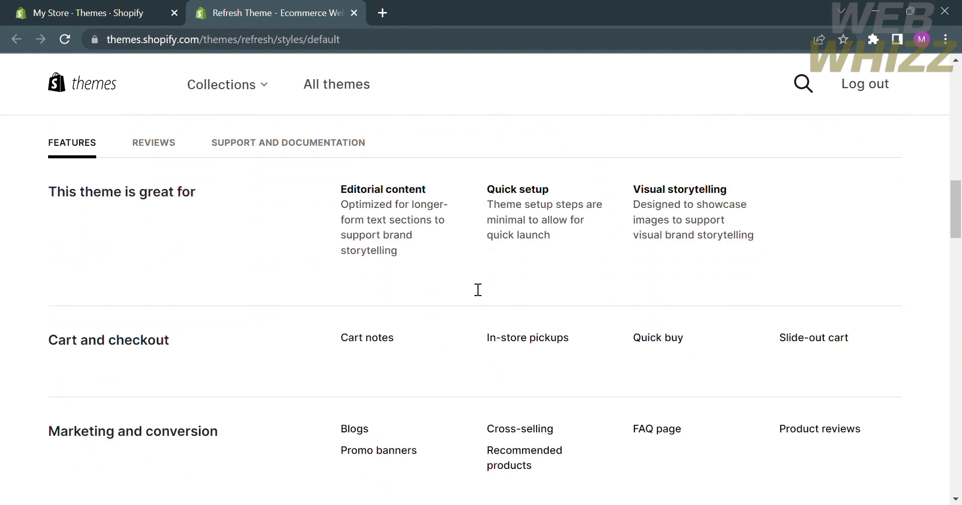
scroll(470, 282, "up", 2)
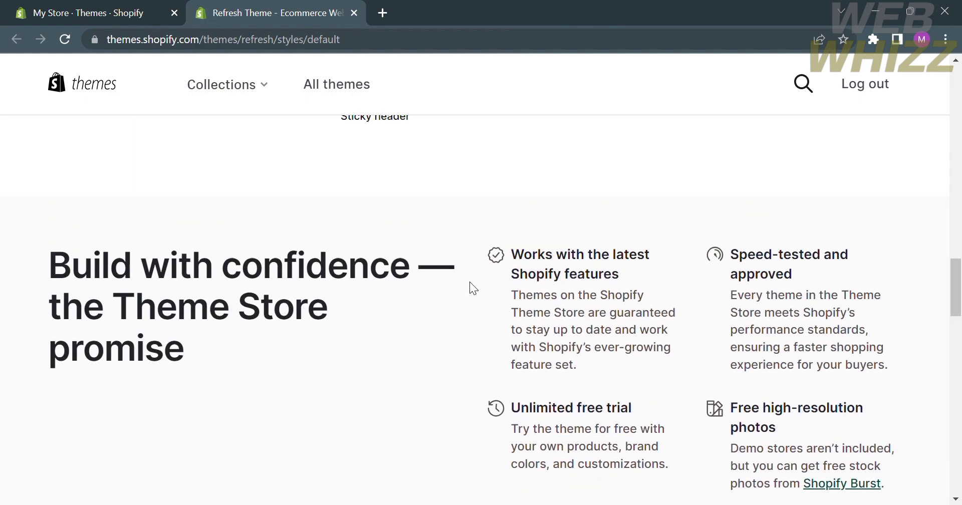
scroll(470, 282, "down", 10)
scroll(470, 282, "down", 3)
scroll(470, 283, "up", 15)
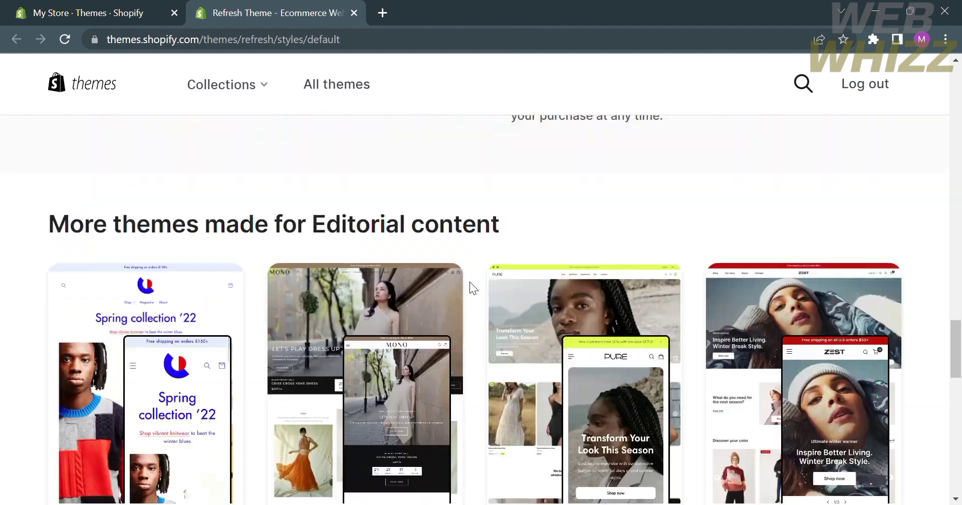
scroll(470, 282, "up", 10)
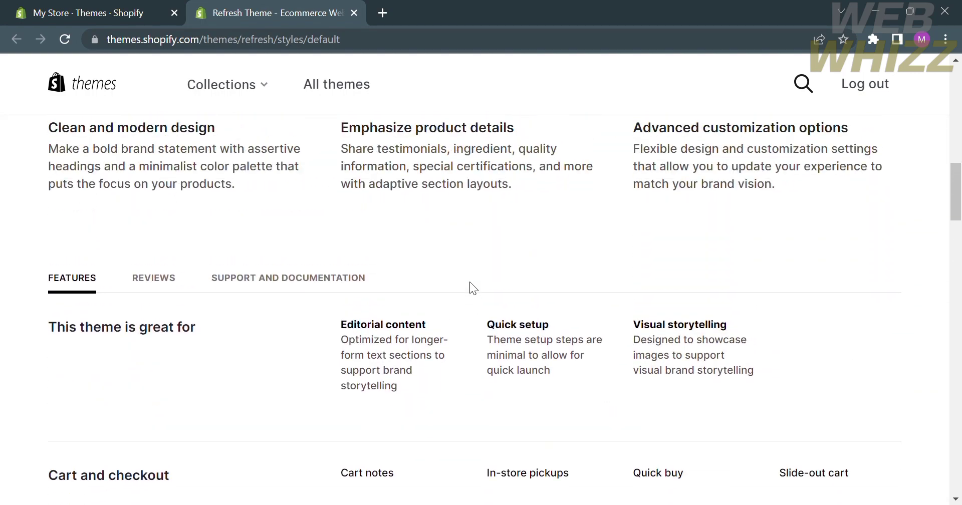
scroll(478, 290, "down", 12)
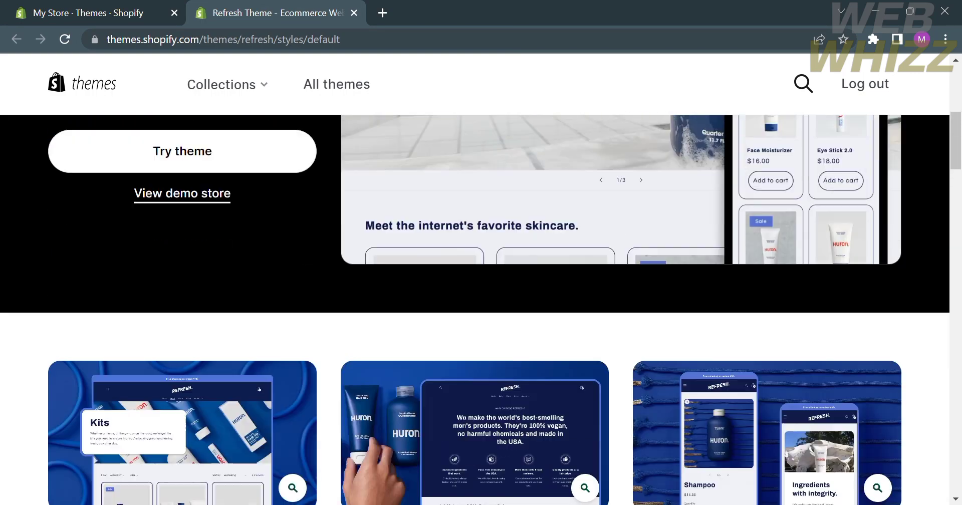
Step: Read the Refresh theme's feature list, from what it is great for through merchandising and product discovery
scroll(470, 281, "down", 2)
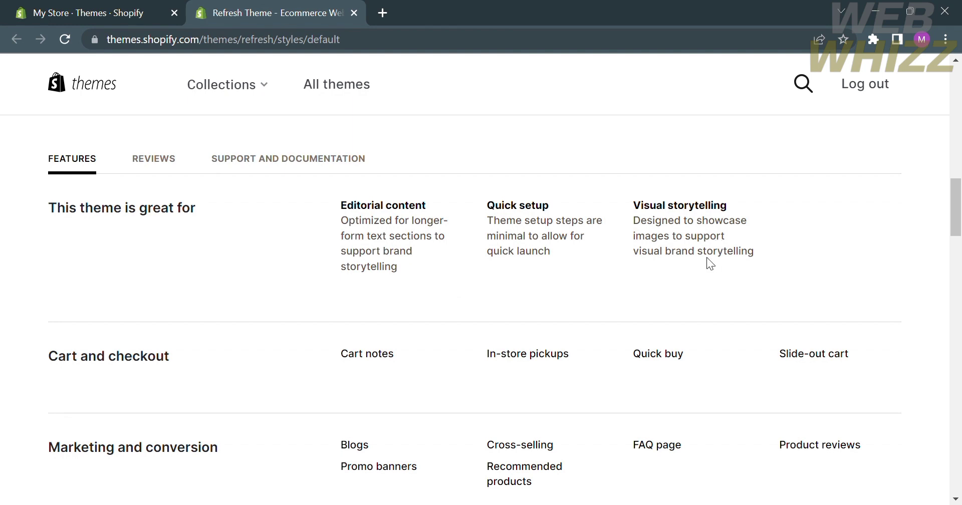
scroll(707, 258, "down", 2)
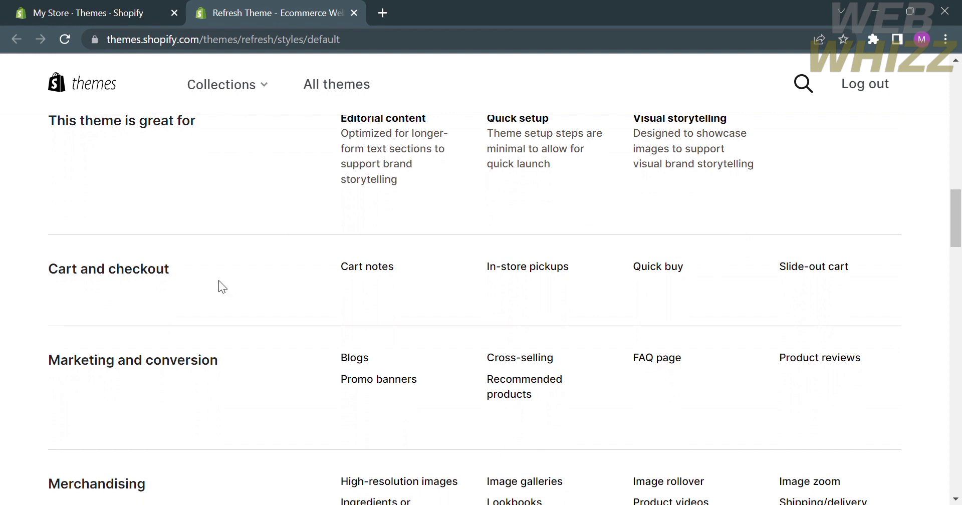
scroll(274, 396, "down", 3)
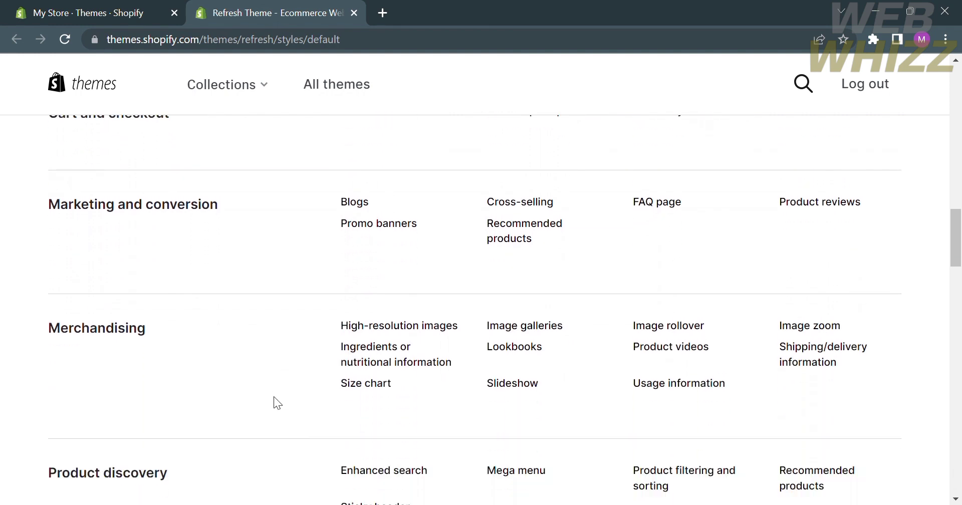
scroll(240, 377, "down", 3)
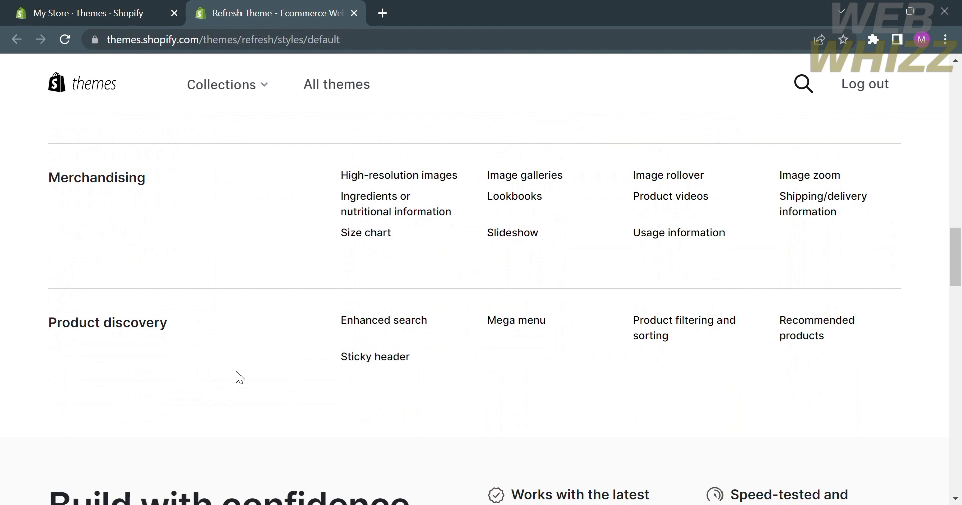
Step: Show the Refresh theme's reviews and read through the merchants' comments and Shopify's replies
scroll(346, 345, "up", 10)
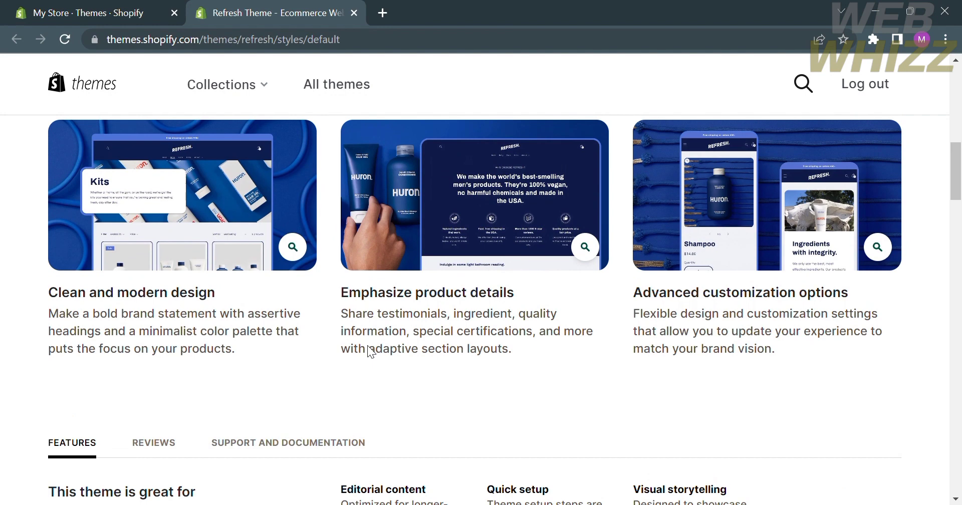
scroll(351, 366, "down", 1)
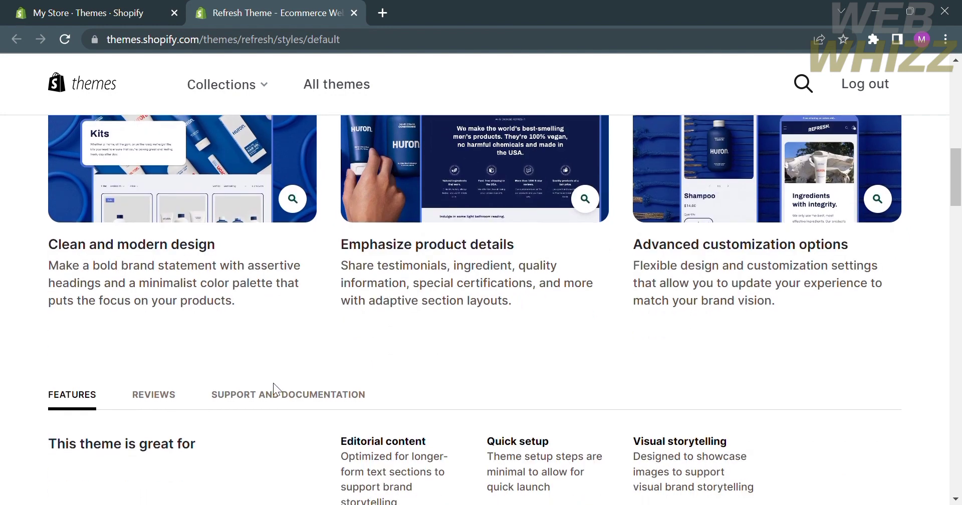
left_click(153, 395)
scroll(166, 407, "down", 3)
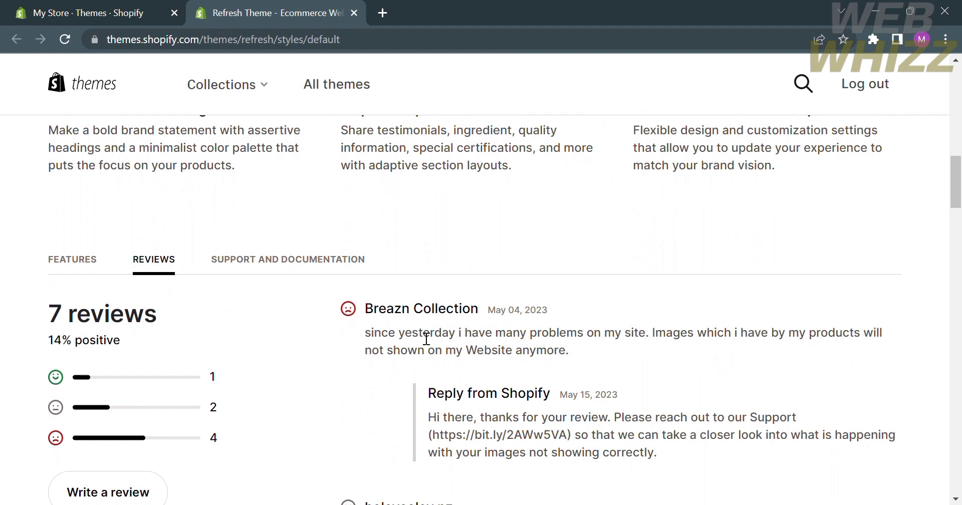
scroll(584, 398, "down", 7)
scroll(583, 398, "down", 8)
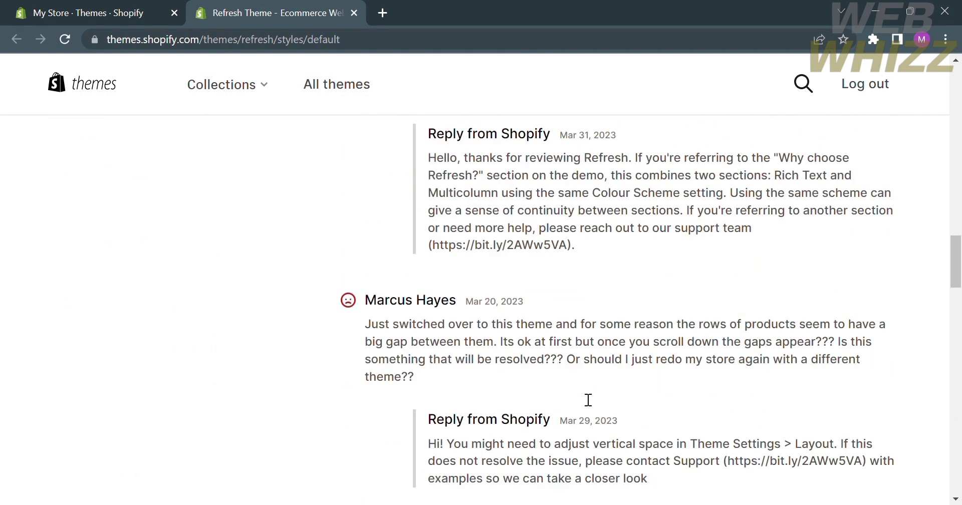
scroll(582, 398, "up", 10)
scroll(579, 392, "up", 8)
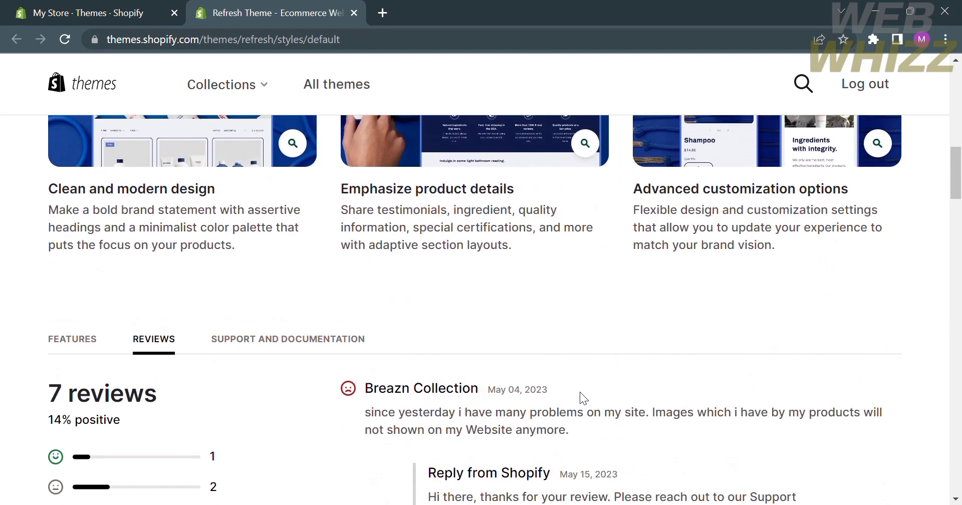
Step: Show the Refresh theme's support and documentation information and read its release notes
left_click(300, 349)
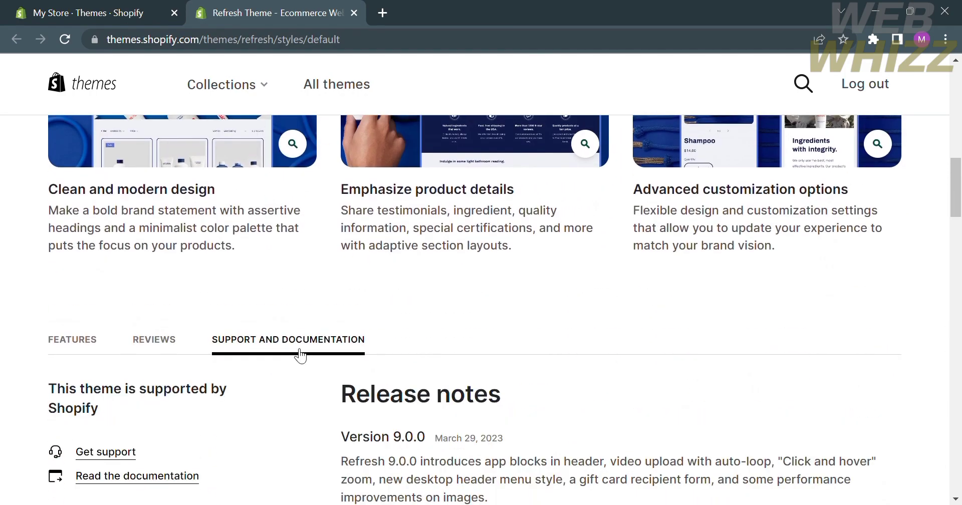
scroll(299, 436, "down", 5)
scroll(298, 436, "down", 7)
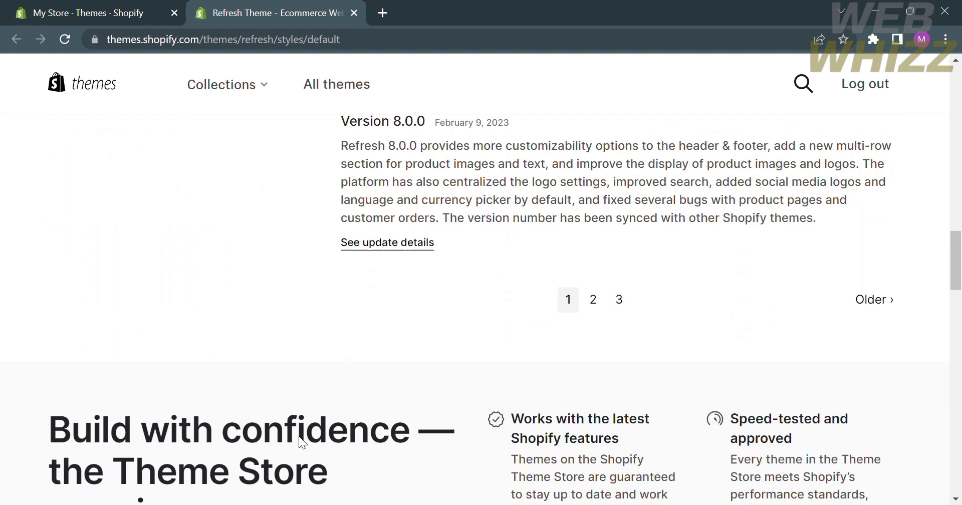
scroll(299, 436, "up", 15)
scroll(299, 436, "up", 2)
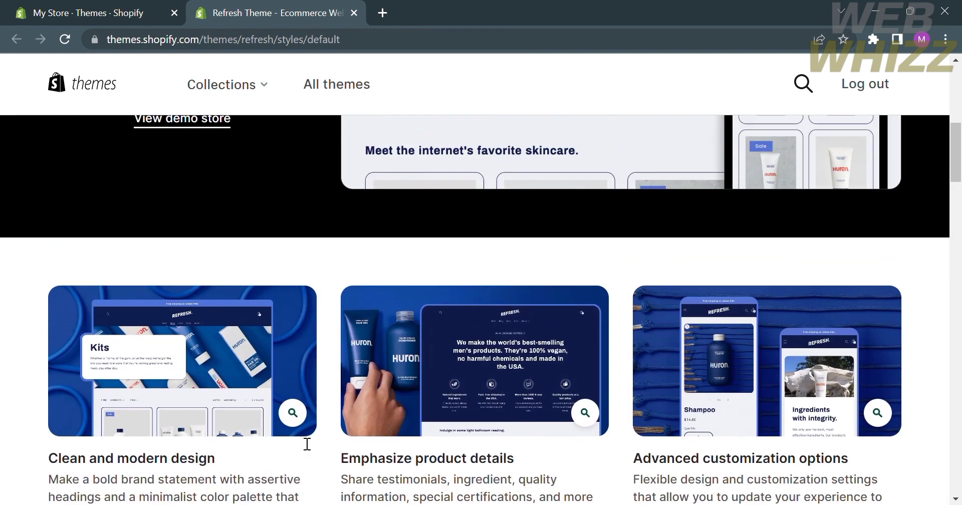
Step: Review the Refresh theme's design highlights and open its demo store to view the home page
scroll(305, 441, "down", 4)
scroll(307, 444, "up", 1)
scroll(307, 443, "up", 1)
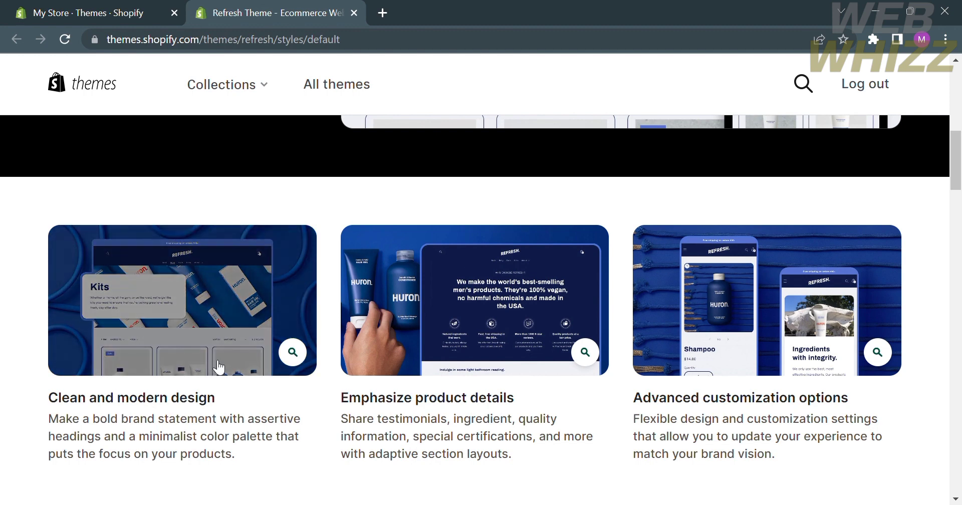
scroll(219, 367, "up", 10)
scroll(321, 336, "down", 2)
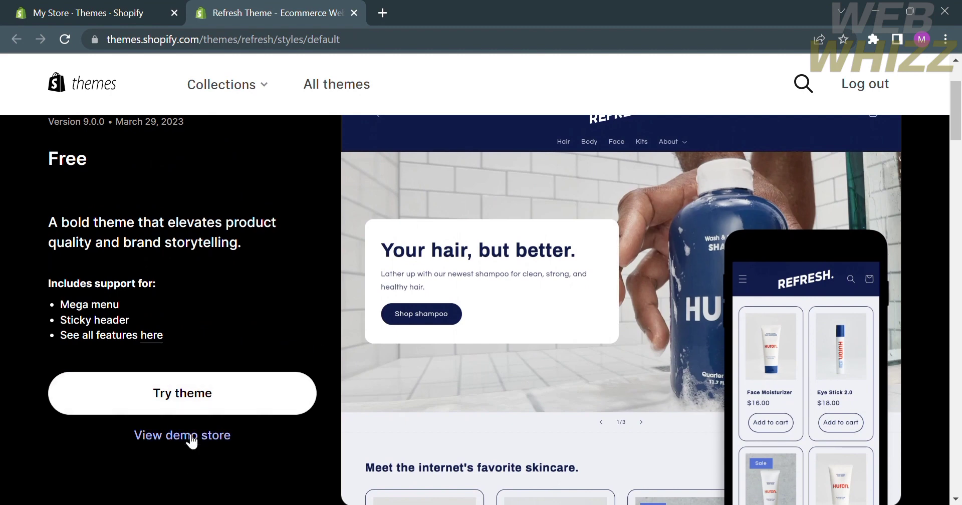
left_click(232, 440)
scroll(490, 378, "down", 3)
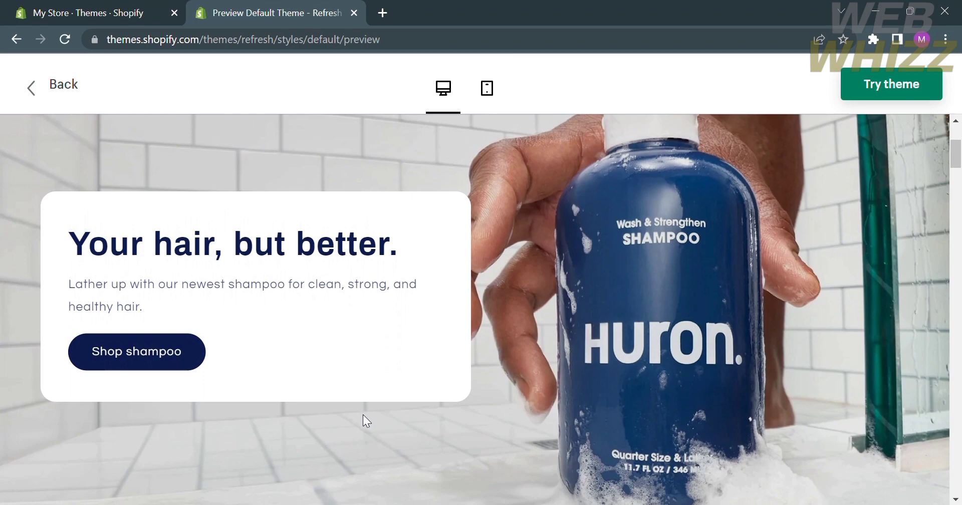
Step: Examine the Refresh demo store's home page from the header and banner slideshow through the featured skincare products and press quotes
scroll(363, 414, "up", 3)
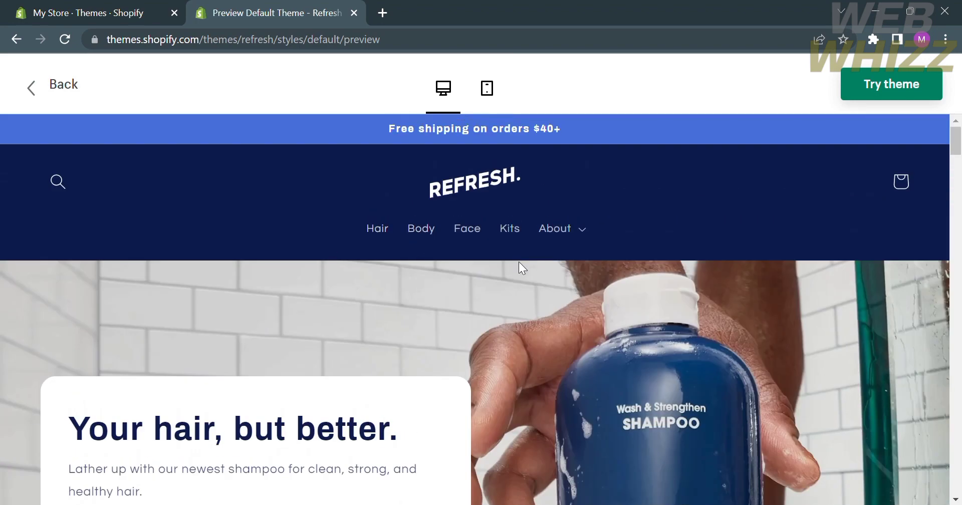
scroll(524, 386, "down", 5)
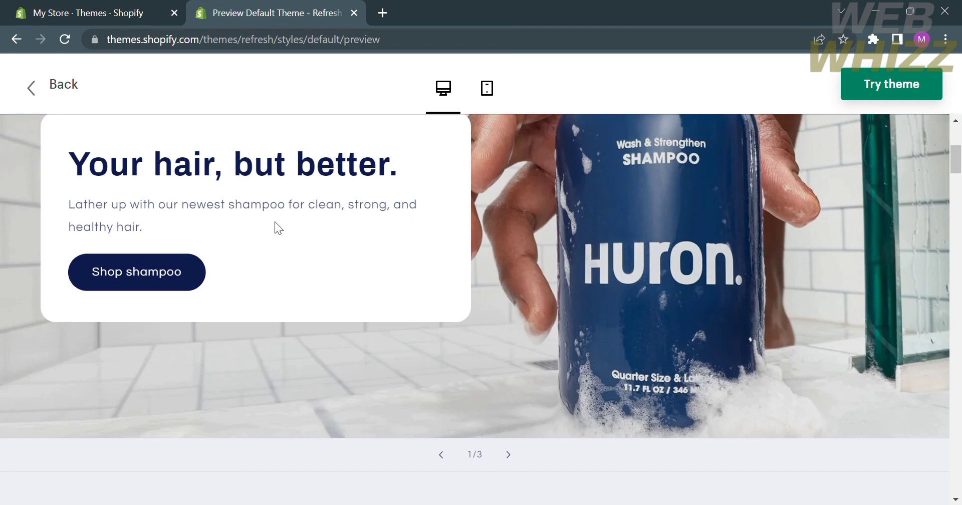
scroll(326, 234, "down", 2)
scroll(323, 229, "down", 6)
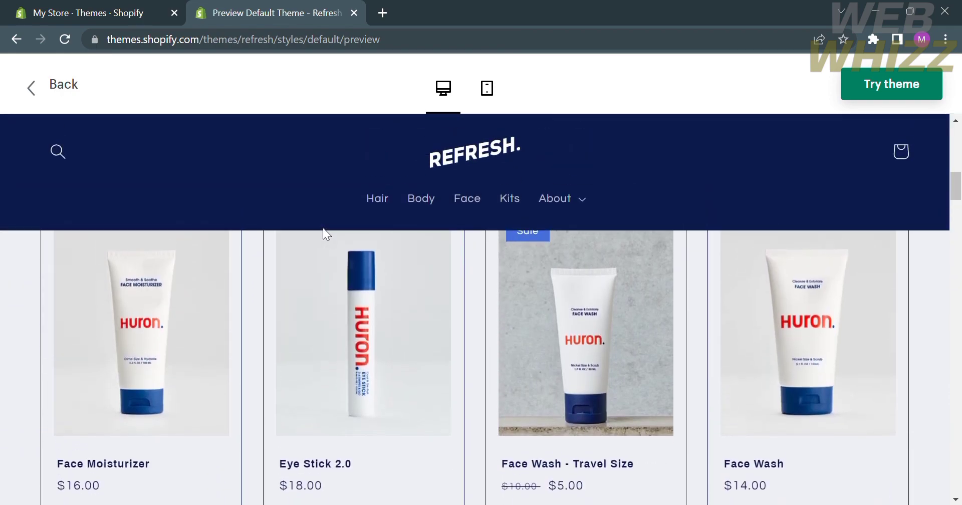
scroll(326, 230, "down", 5)
scroll(326, 232, "up", 5)
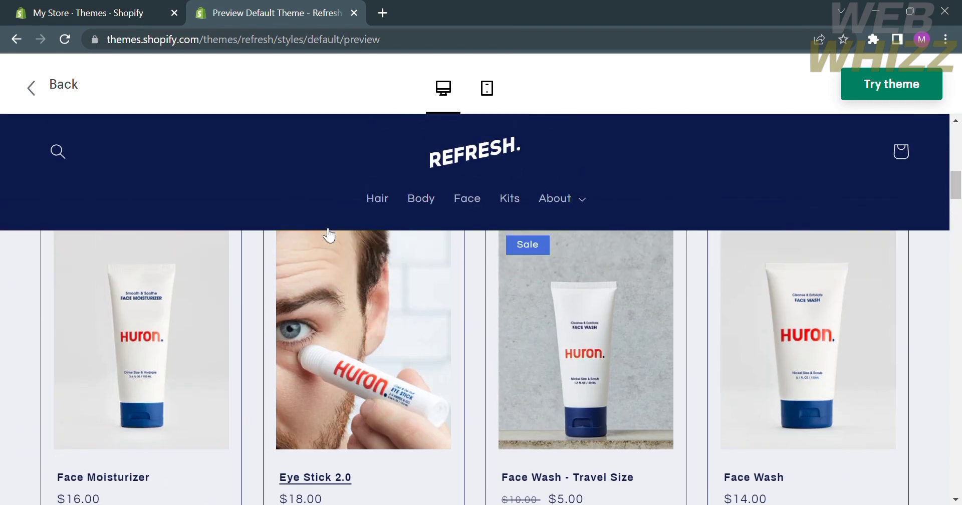
scroll(328, 231, "up", 3)
scroll(329, 232, "down", 6)
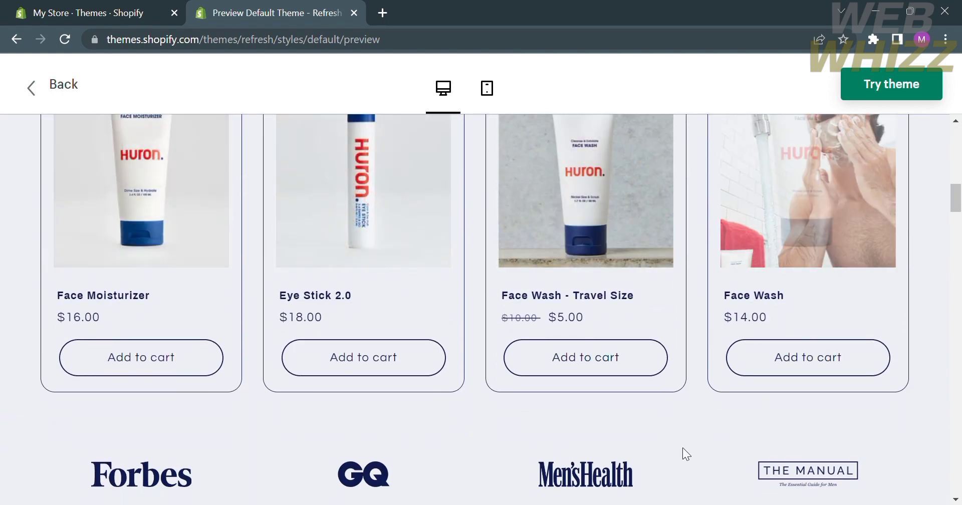
scroll(635, 454, "down", 5)
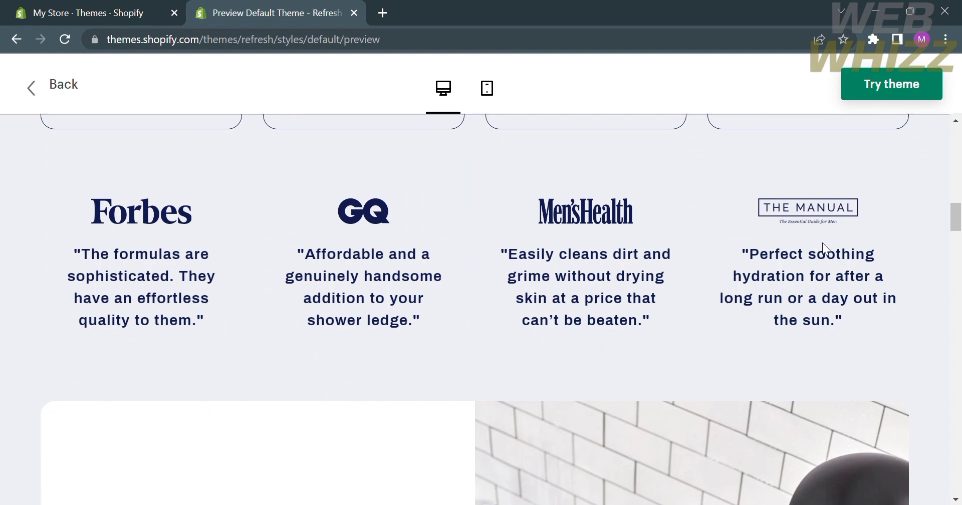
scroll(858, 264, "up", 5)
Step: Review the demo home page's category sections, product kits, reasons to choose the brand and newsletter sign-up, ending back at the page header
scroll(860, 264, "down", 8)
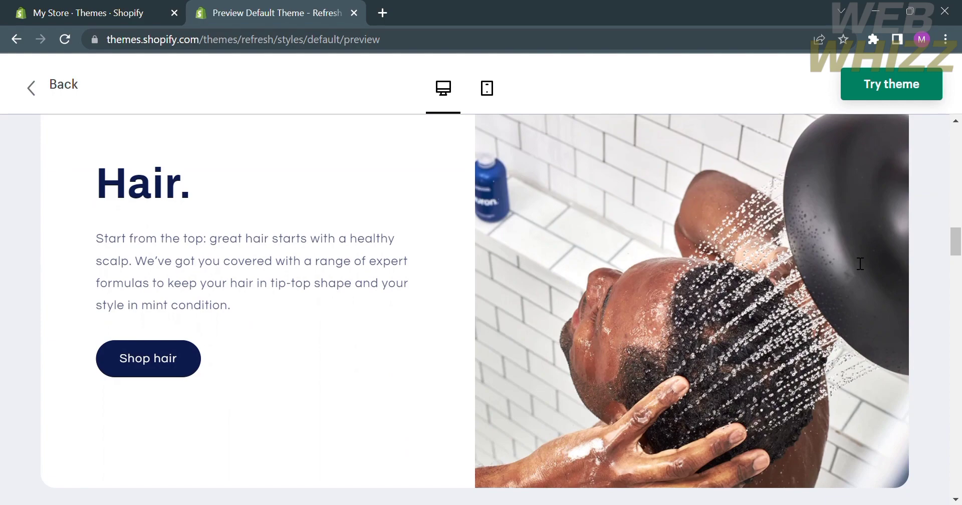
scroll(360, 416, "down", 10)
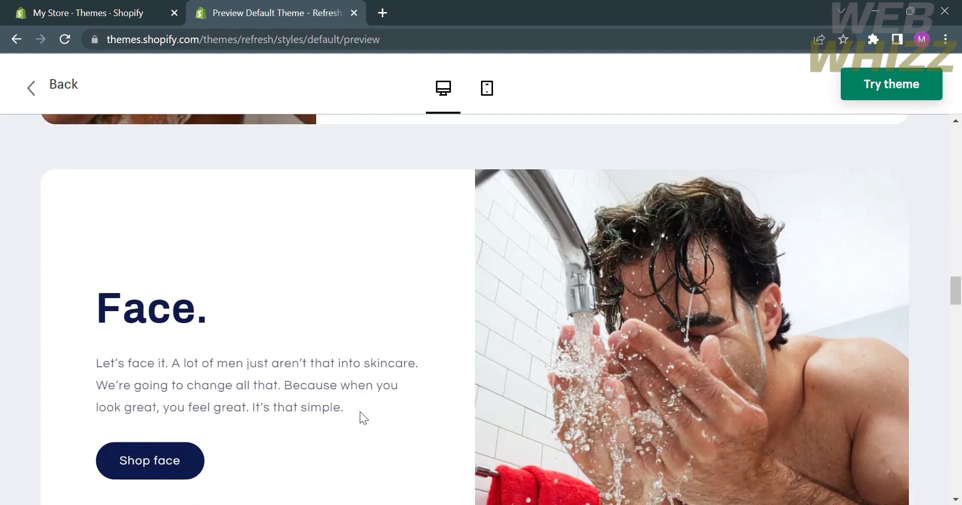
scroll(360, 417, "down", 10)
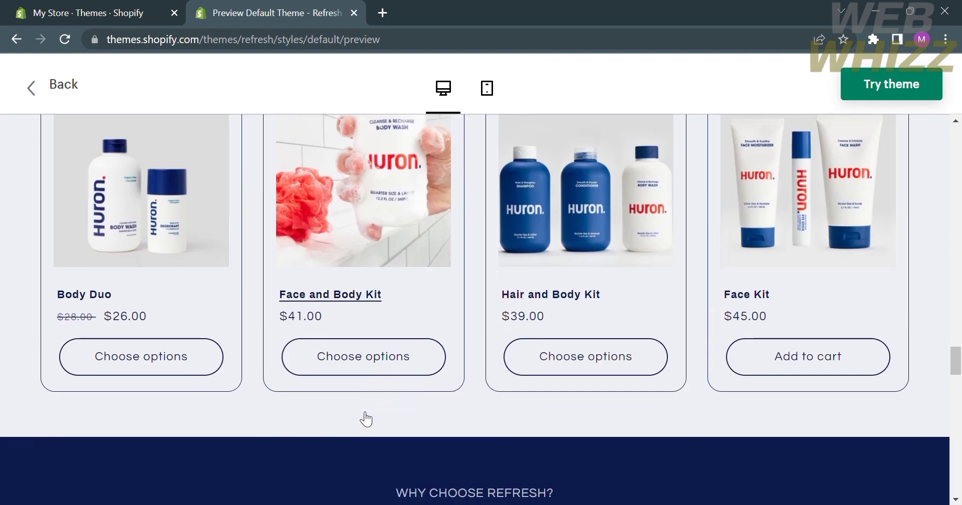
scroll(366, 419, "down", 8)
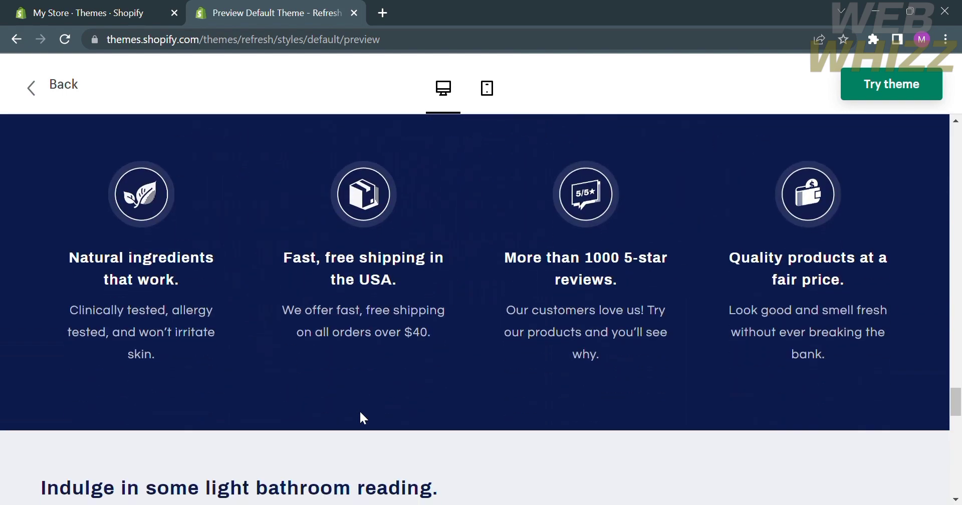
scroll(361, 417, "up", 2)
scroll(852, 339, "down", 10)
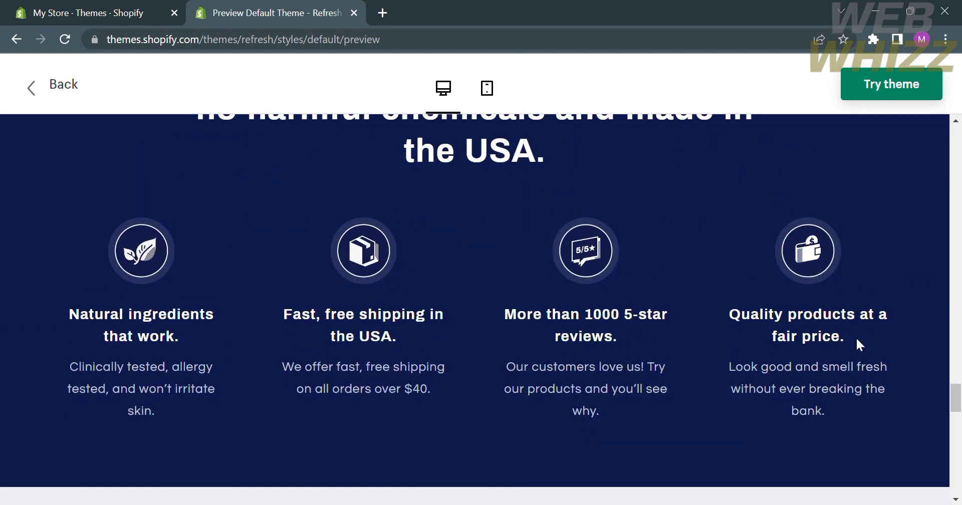
scroll(863, 345, "down", 5)
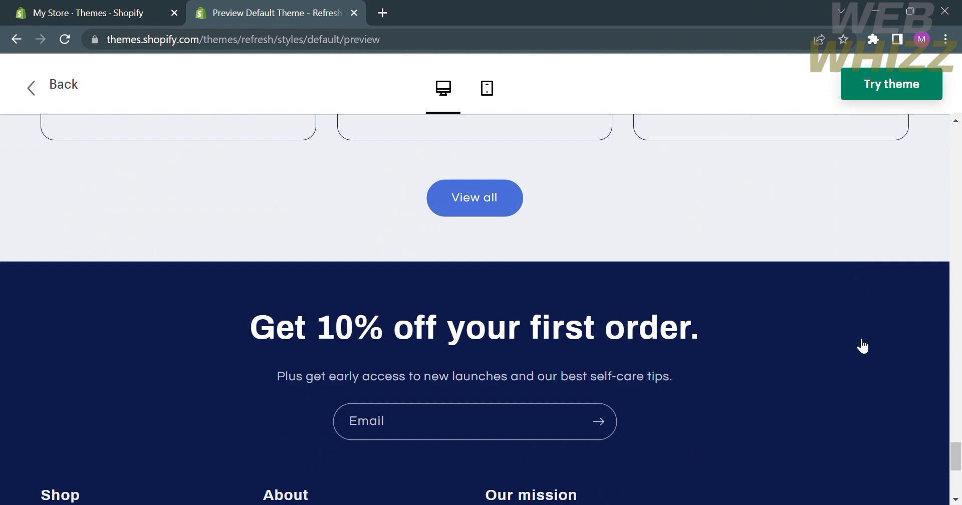
scroll(855, 336, "up", 15)
scroll(857, 339, "up", 10)
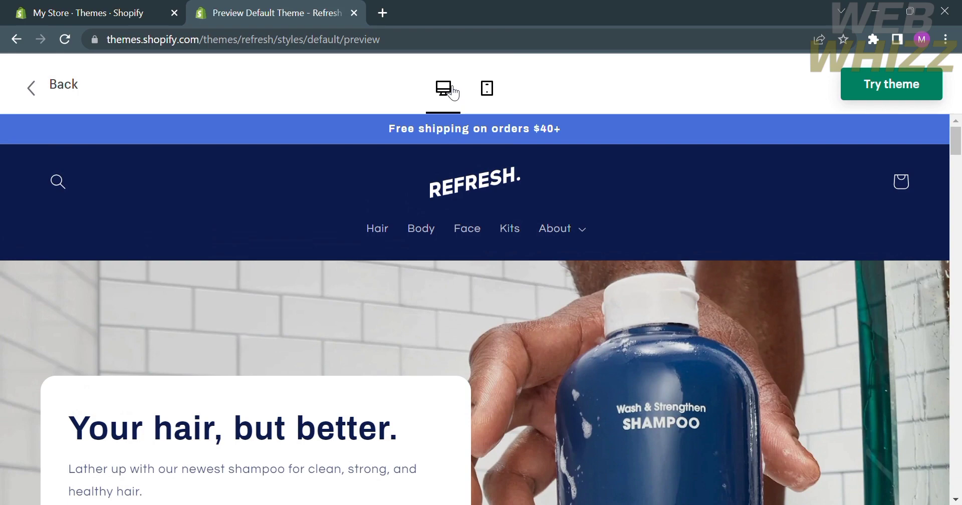
Step: Switch the Refresh demo store preview to the mobile layout and look through its home page sections
left_click(488, 91)
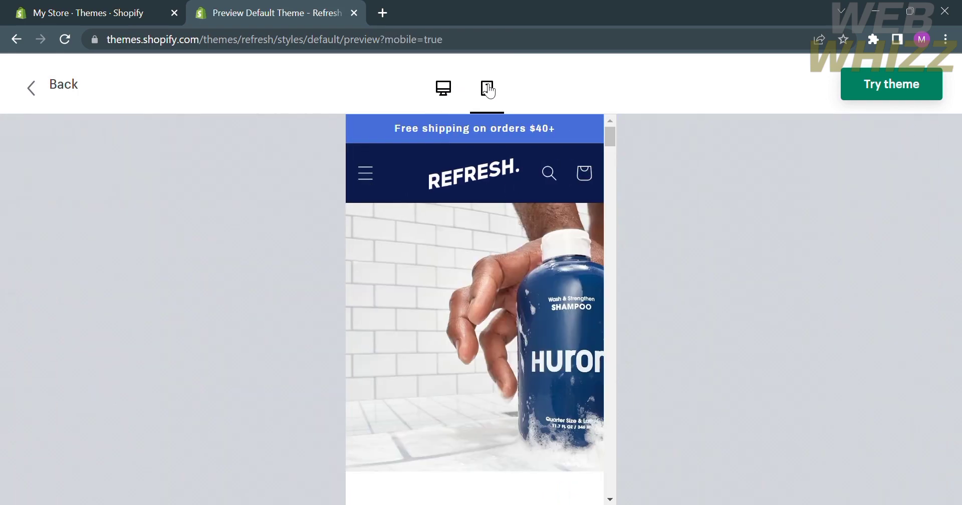
scroll(507, 273, "down", 15)
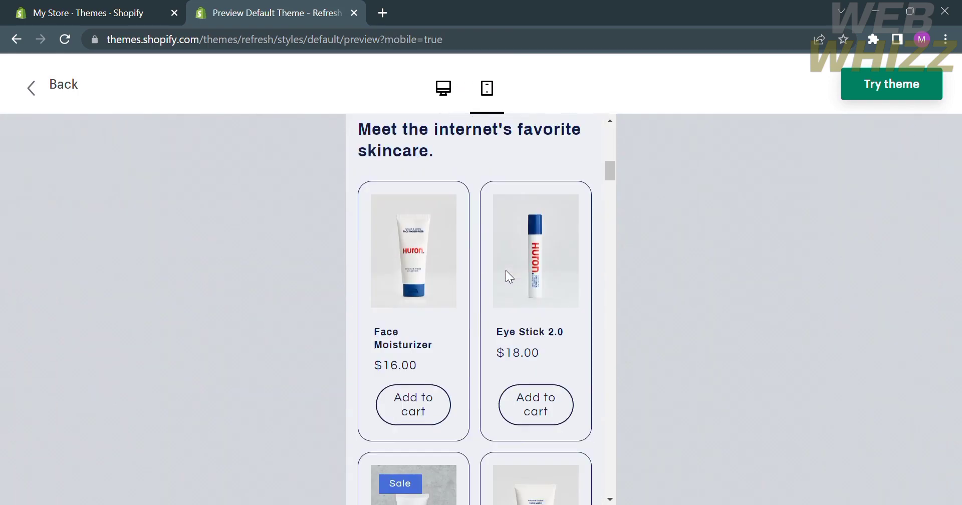
scroll(506, 273, "down", 15)
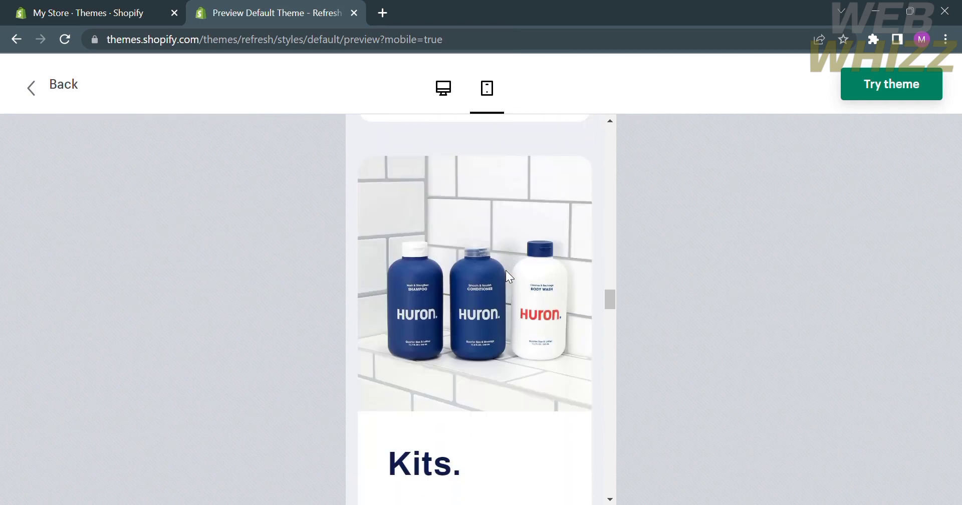
scroll(506, 271, "down", 5)
scroll(904, 242, "up", 5)
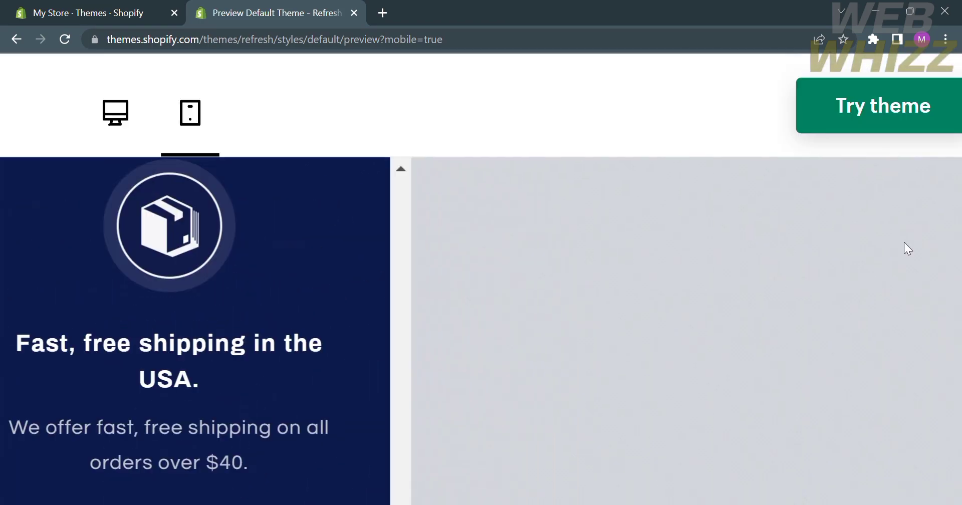
scroll(904, 242, "right", 1)
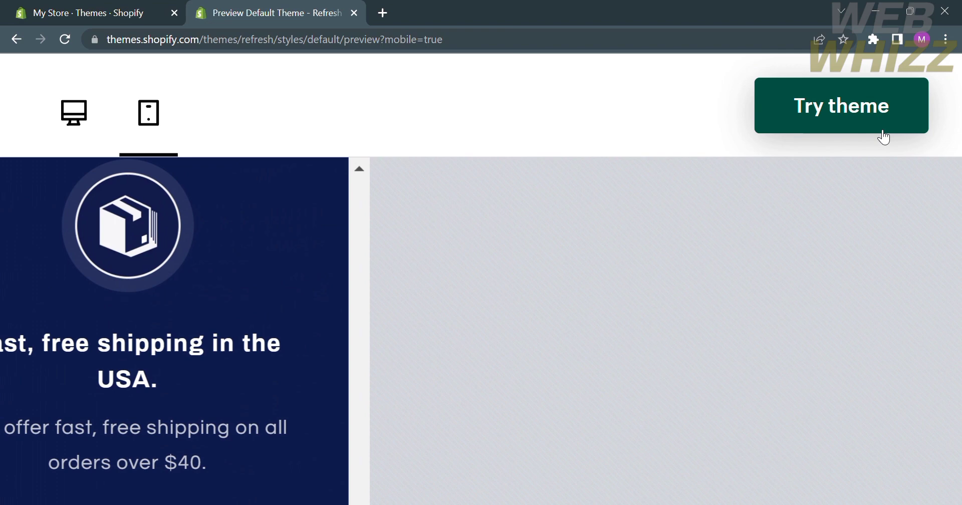
scroll(692, 249, "down", 5)
scroll(694, 252, "down", 2)
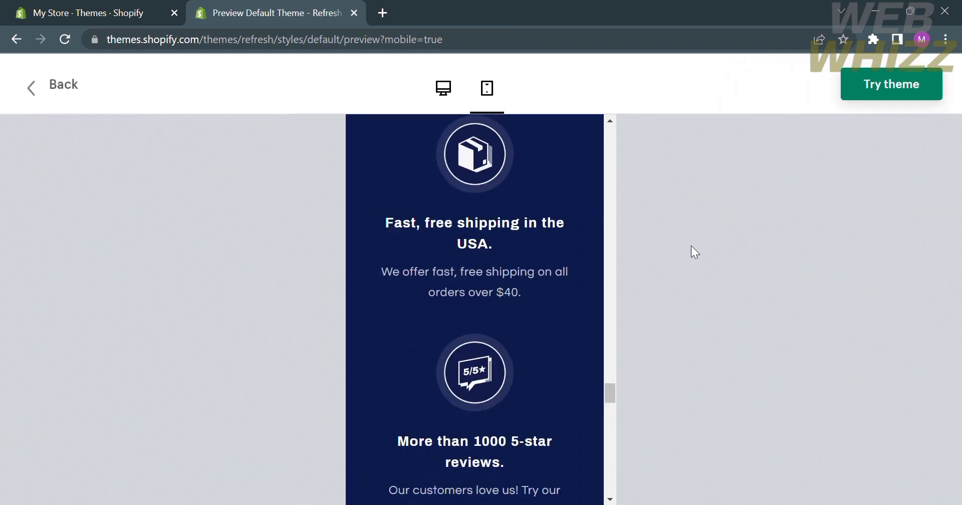
Step: Add the Refresh theme to the store's theme library and open it for customization
left_click(936, 97)
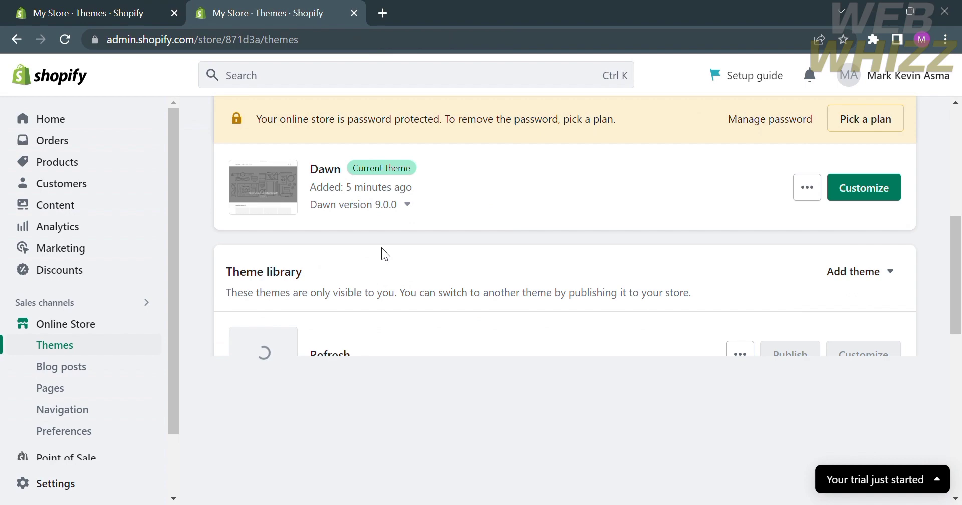
scroll(381, 249, "down", 3)
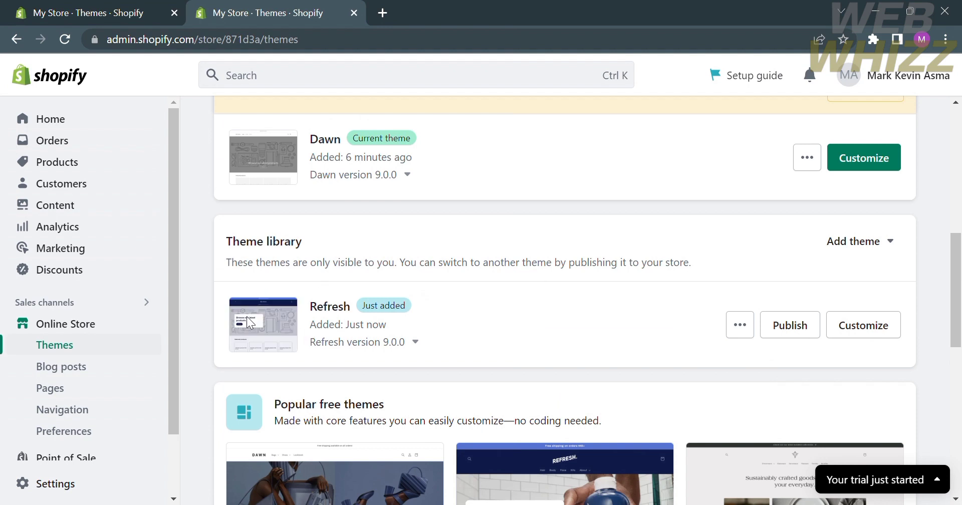
left_click(742, 326)
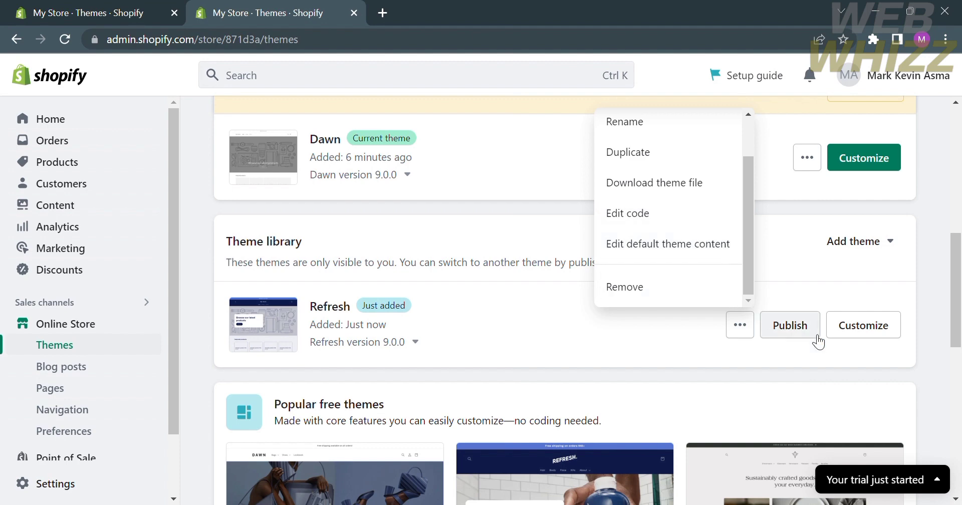
left_click(869, 331)
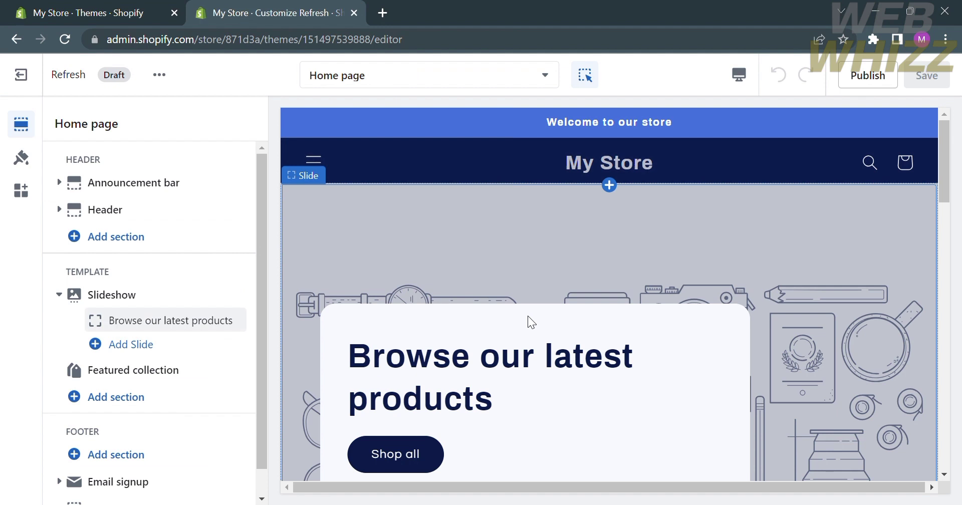
Step: Look through the pages and templates available for editing in the Refresh theme, keeping Home page as the current one
left_click(483, 74)
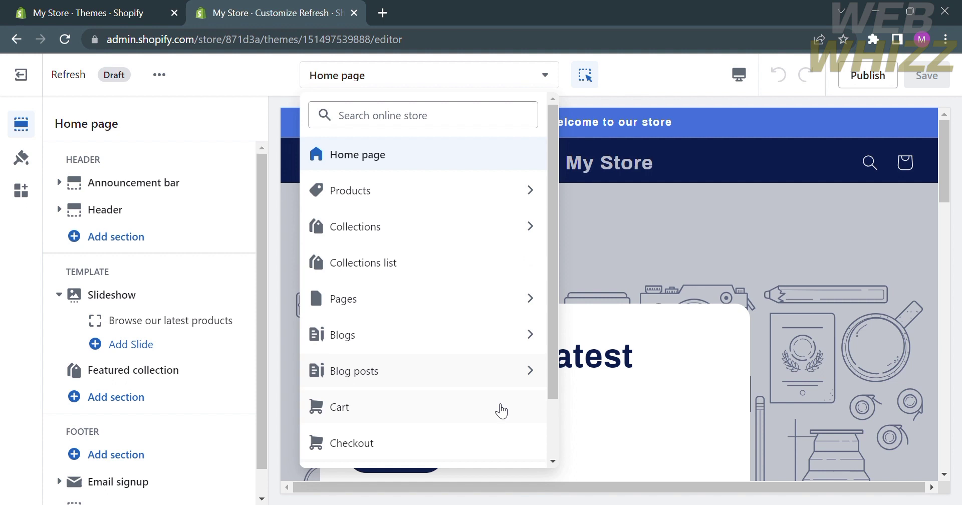
scroll(498, 457, "down", 3)
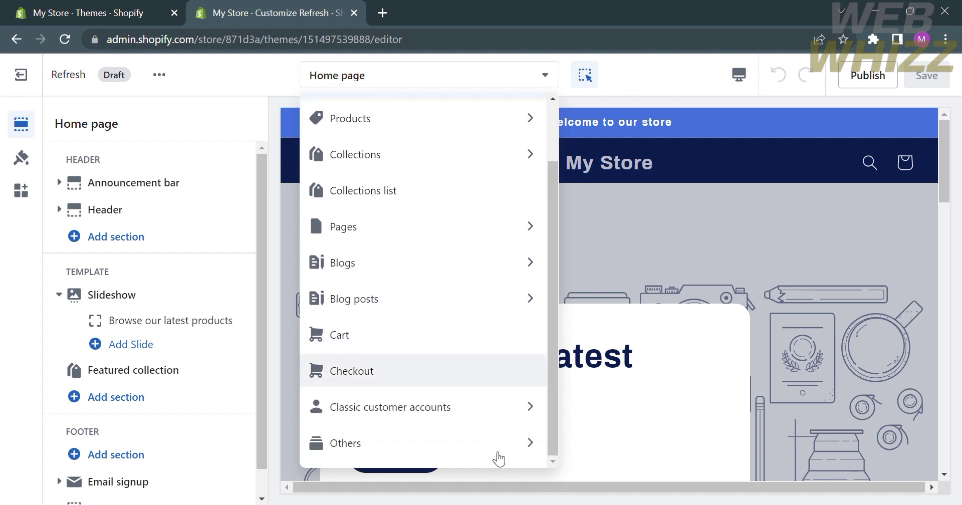
scroll(498, 456, "up", 3)
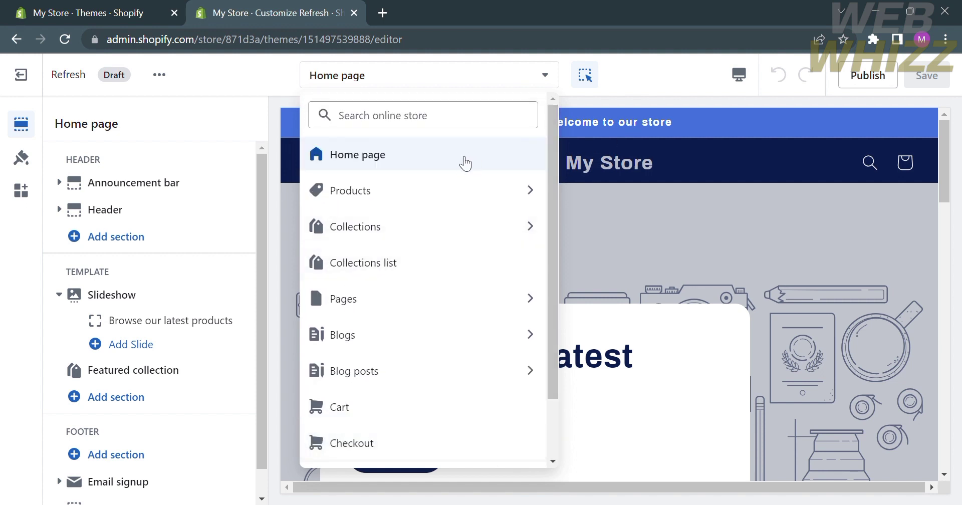
left_click(658, 80)
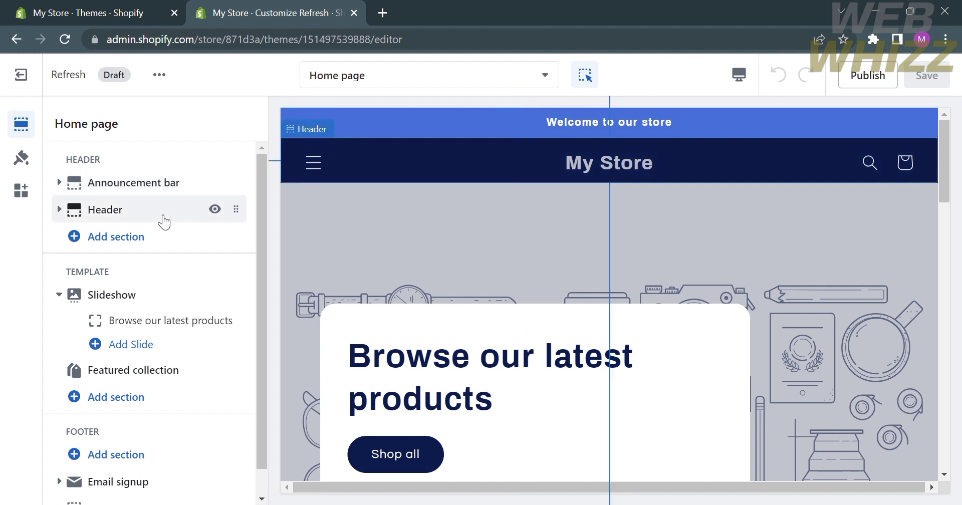
Step: Set the home page Slideshow section's layout to Grid and review its slide height and pagination style settings
left_click(151, 186)
scroll(181, 322, "down", 2)
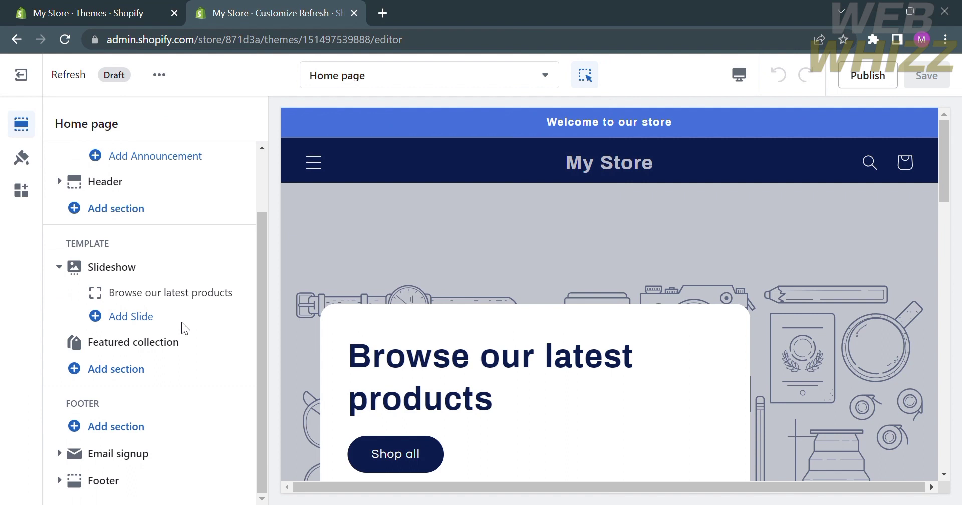
left_click(111, 269)
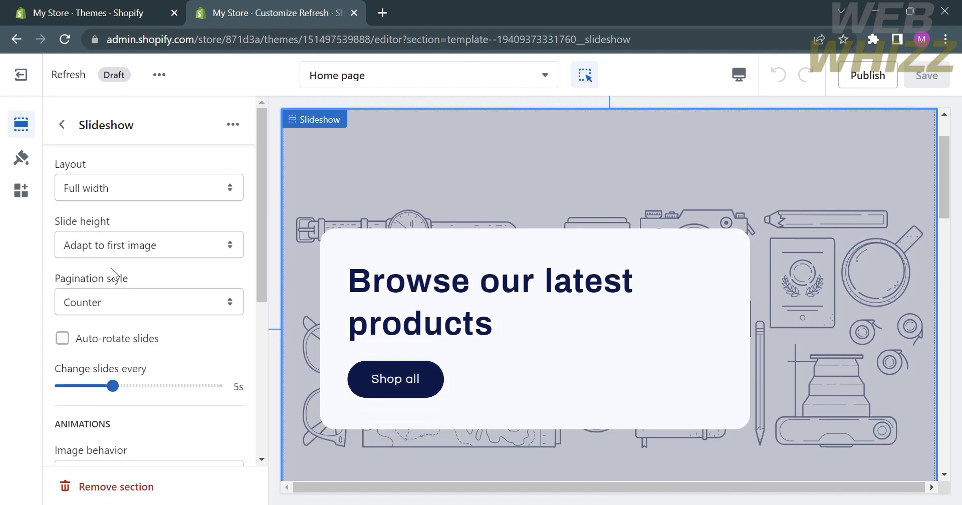
left_click(130, 193)
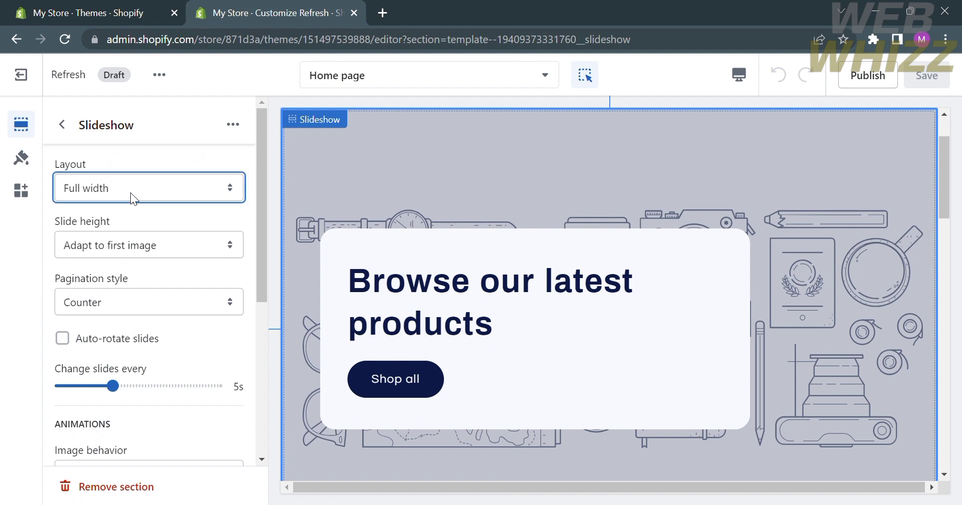
left_click(149, 224)
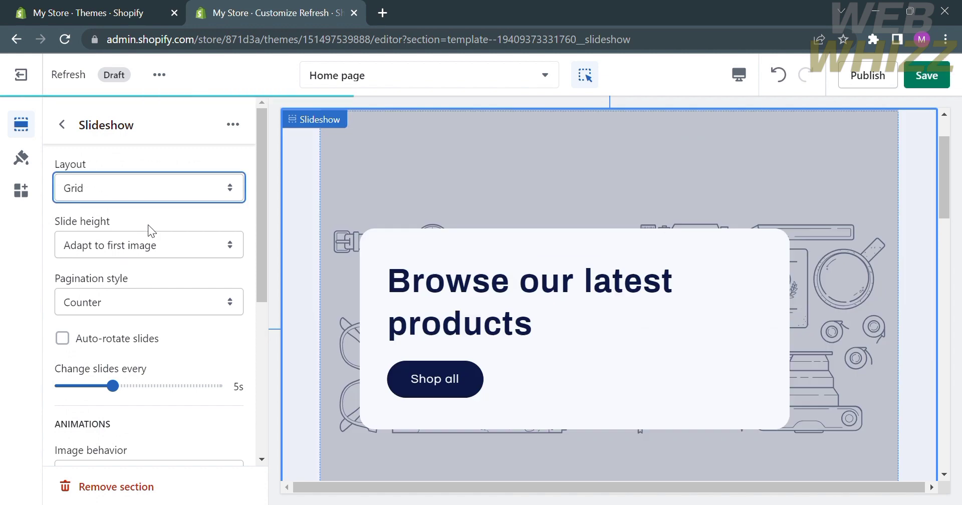
left_click(160, 248)
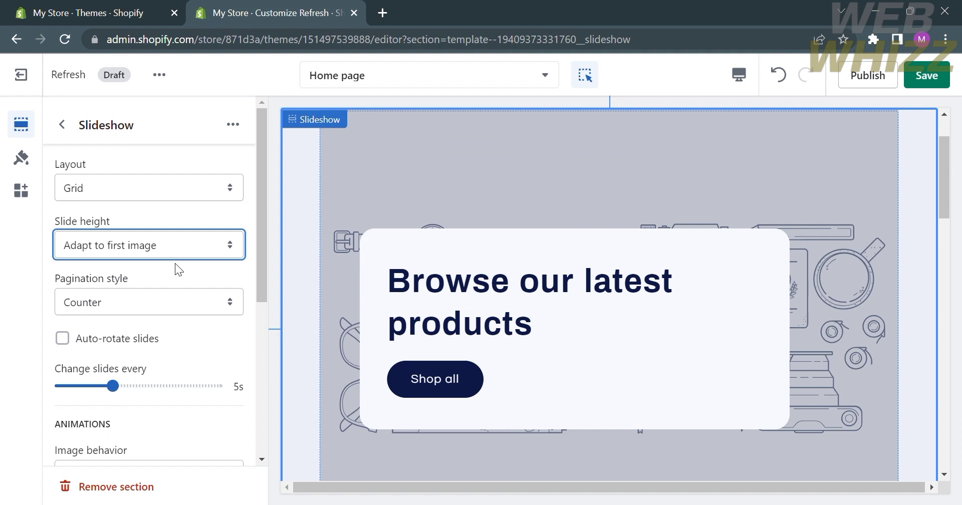
left_click(222, 306)
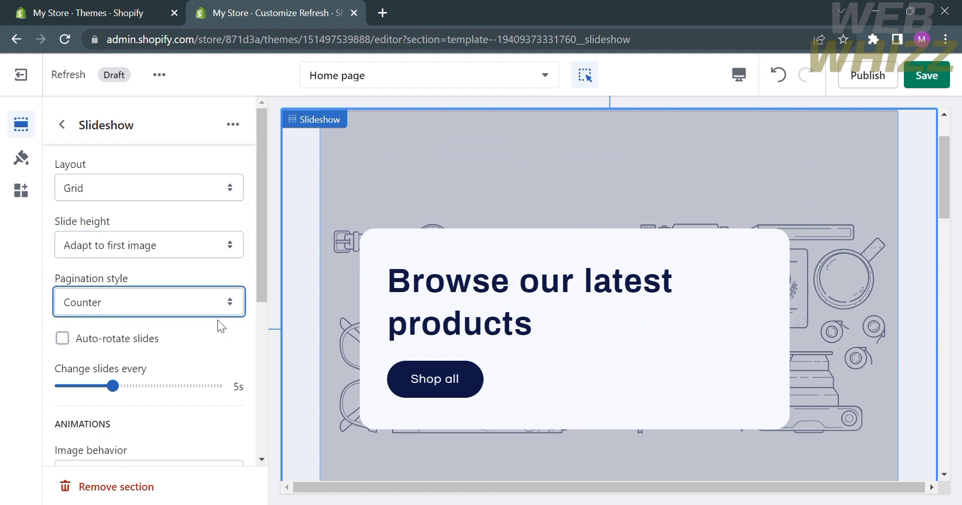
Step: Open the theme-wide settings and show the logo options
left_click(21, 158)
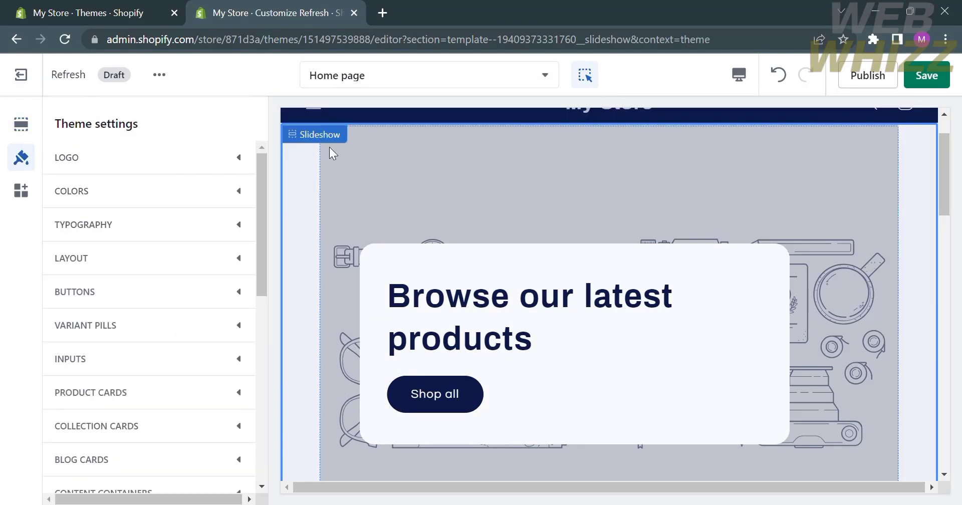
left_click(185, 159)
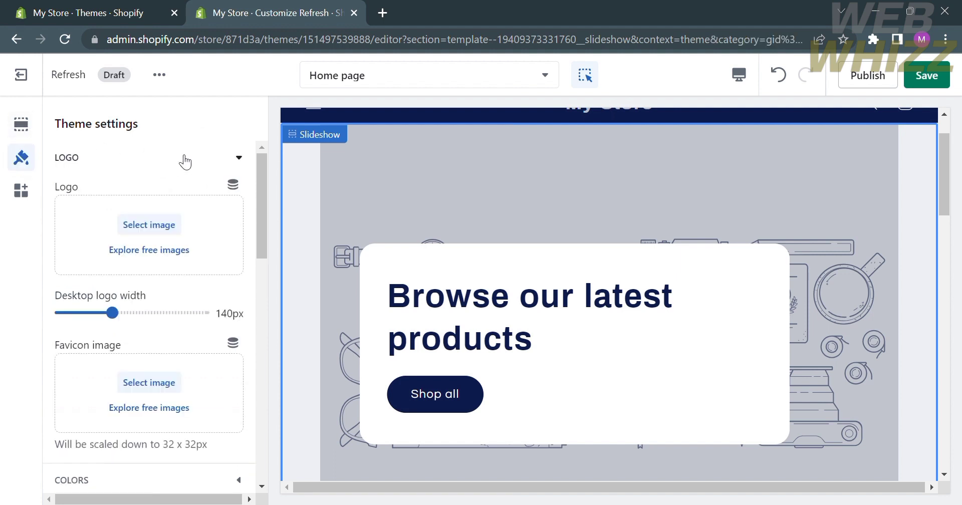
Step: Open the image selection for the theme logo and close it without choosing an image
scroll(434, 166, "up", 2)
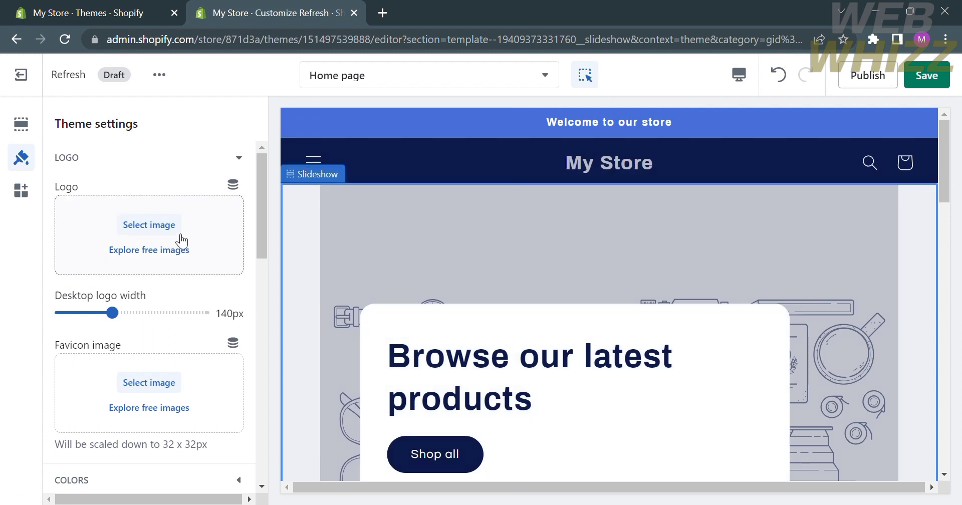
left_click(155, 231)
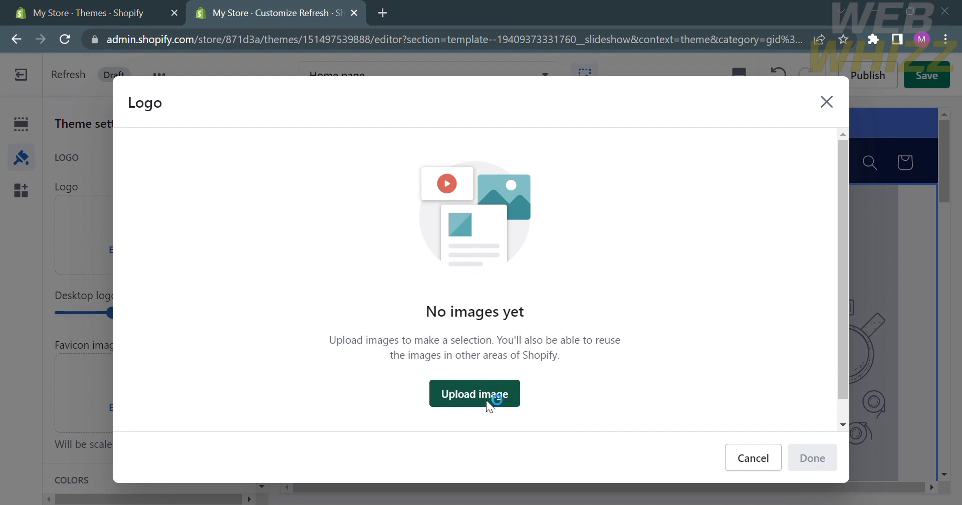
key("Escape")
scroll(172, 315, "down", 4)
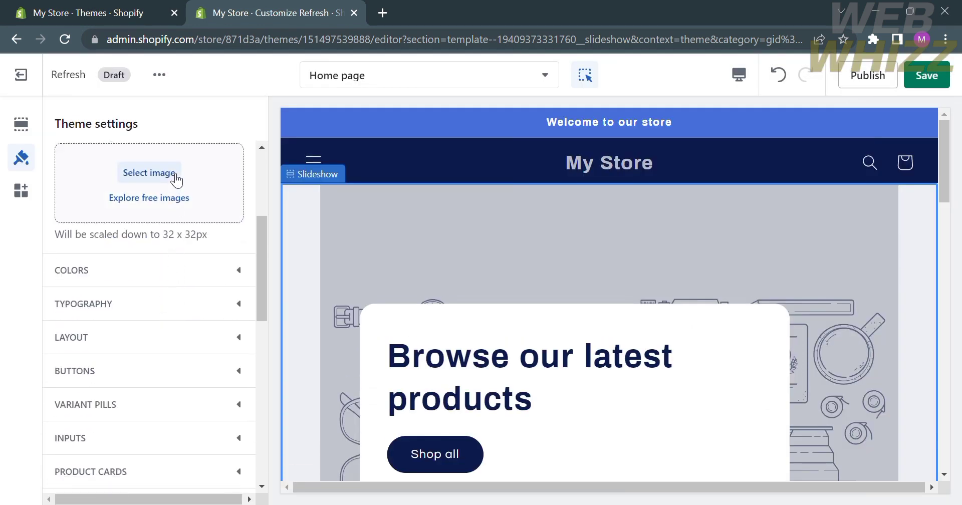
Step: Review the theme's color settings, including the accent, secondary and background colors
left_click(217, 277)
scroll(211, 270, "down", 5)
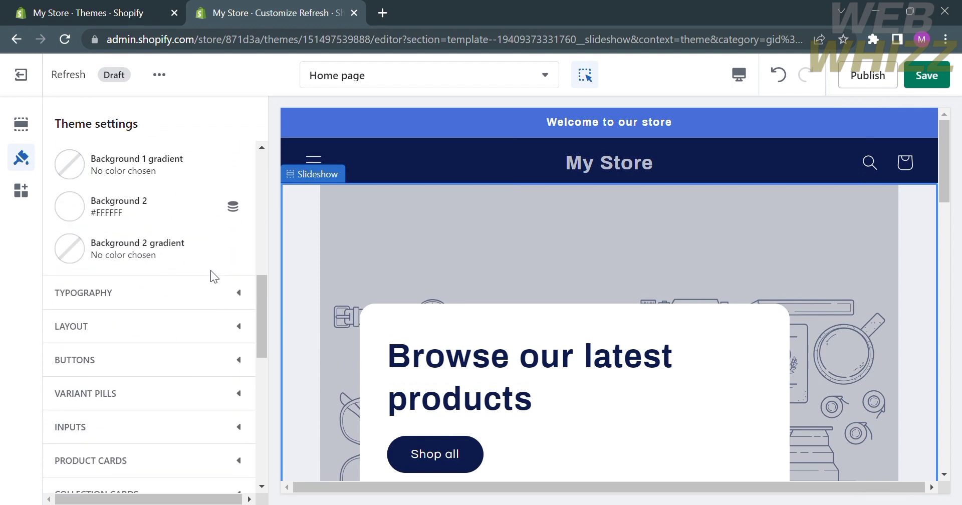
scroll(210, 269, "up", 5)
scroll(210, 270, "up", 1)
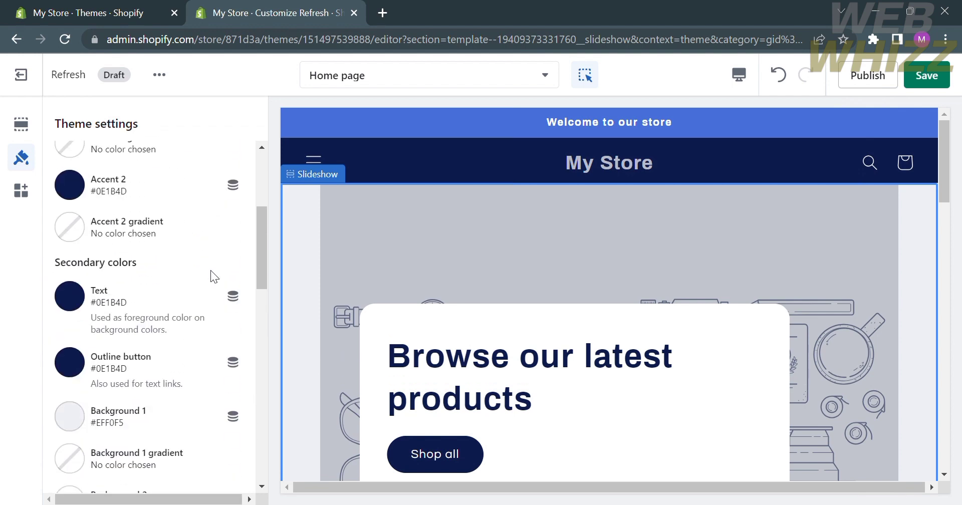
left_click(245, 191)
scroll(107, 247, "down", 8)
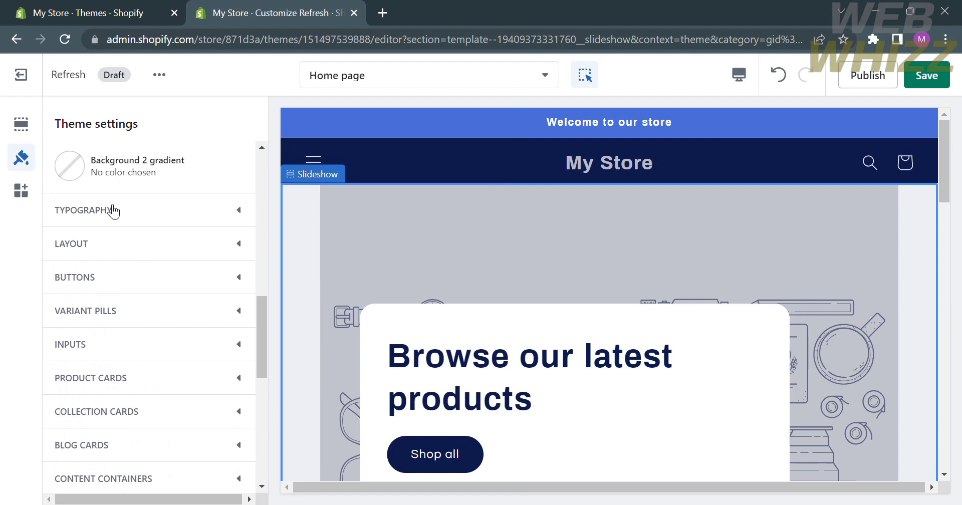
Step: Set the theme's cart type to Popup notification and enable the cart note
scroll(113, 212, "down", 2)
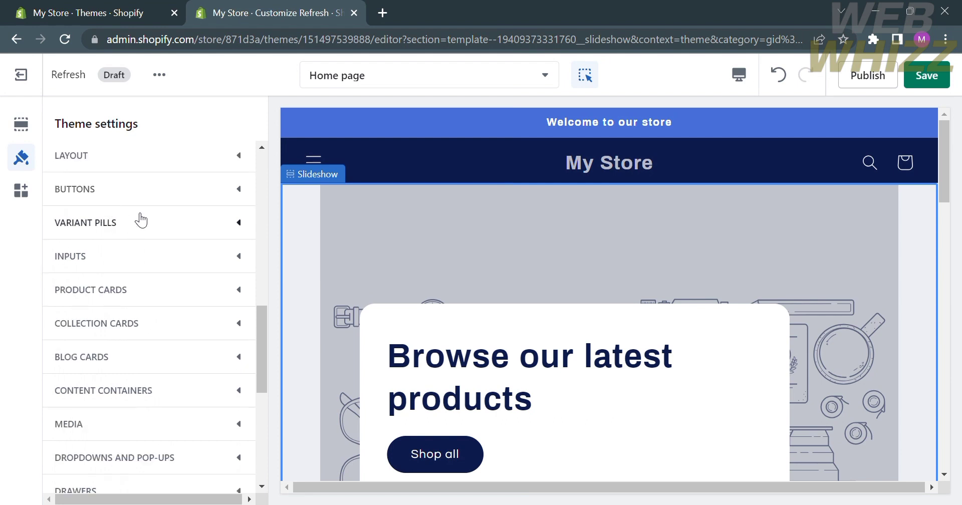
scroll(188, 348, "down", 3)
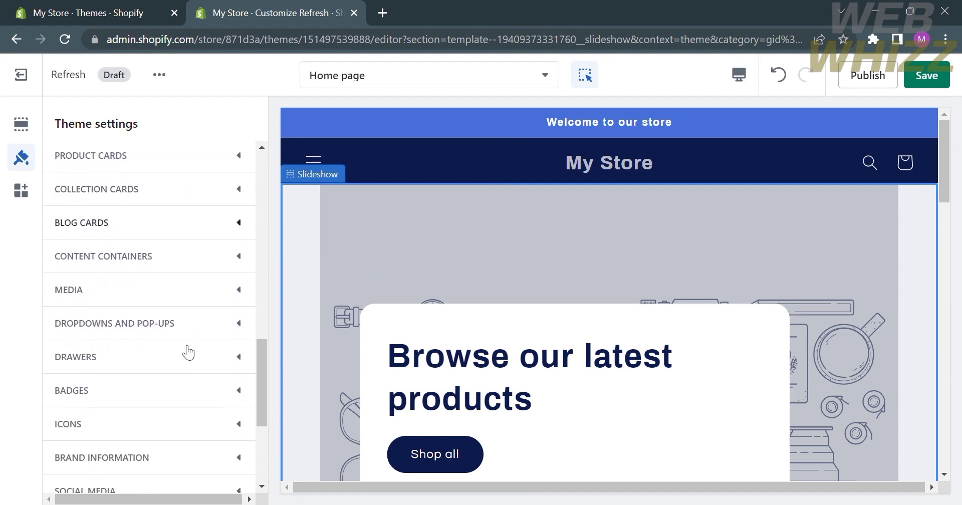
scroll(188, 353, "down", 2)
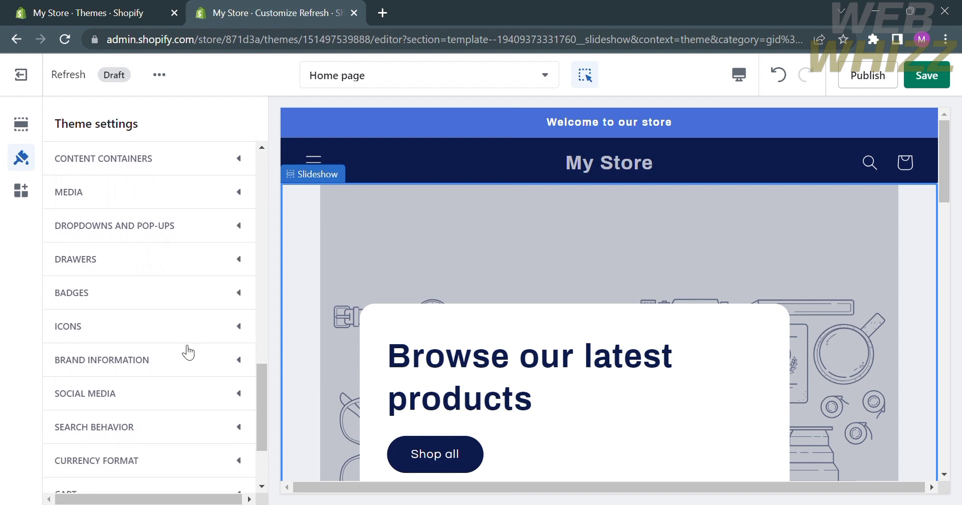
scroll(188, 353, "down", 2)
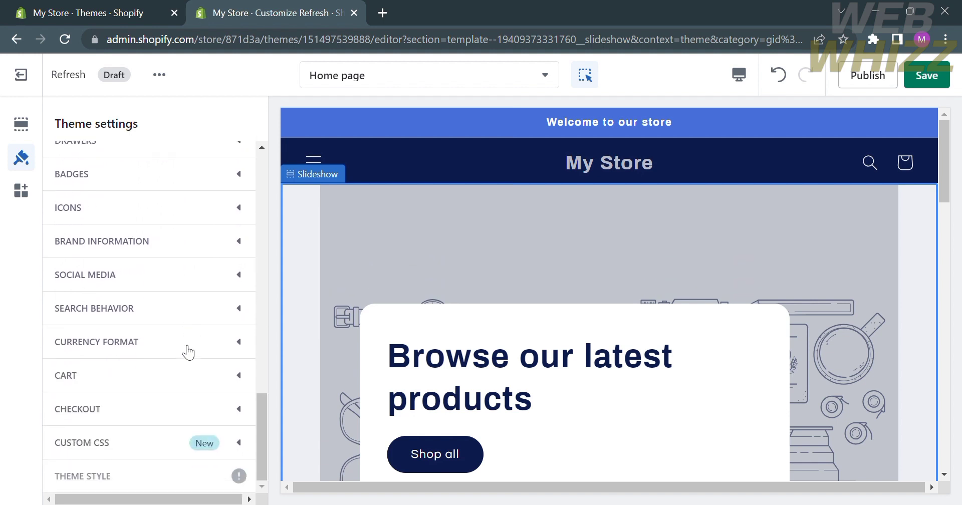
left_click(156, 384)
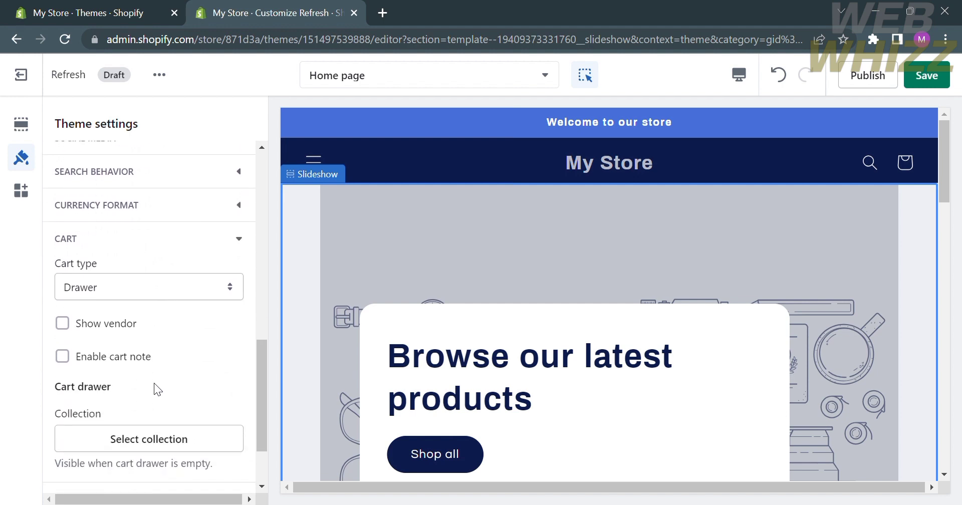
left_click(165, 284)
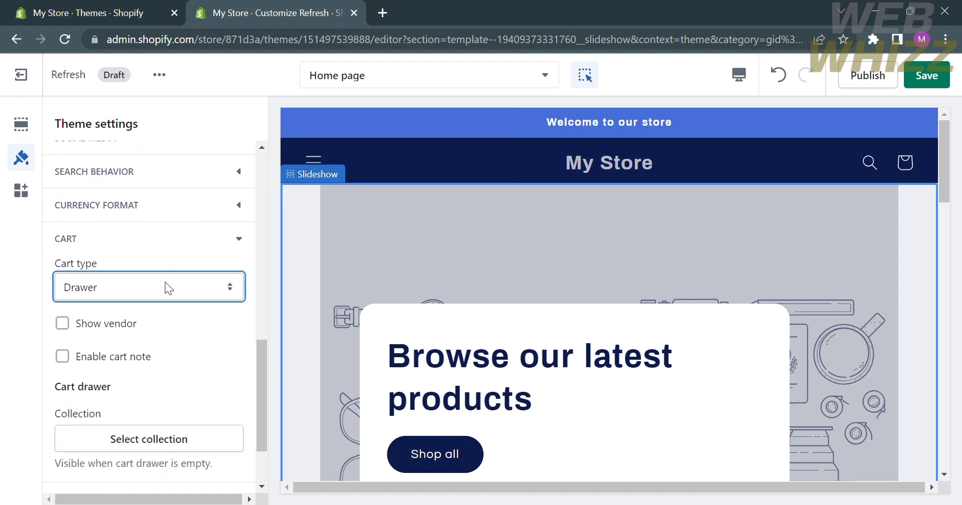
left_click(187, 323)
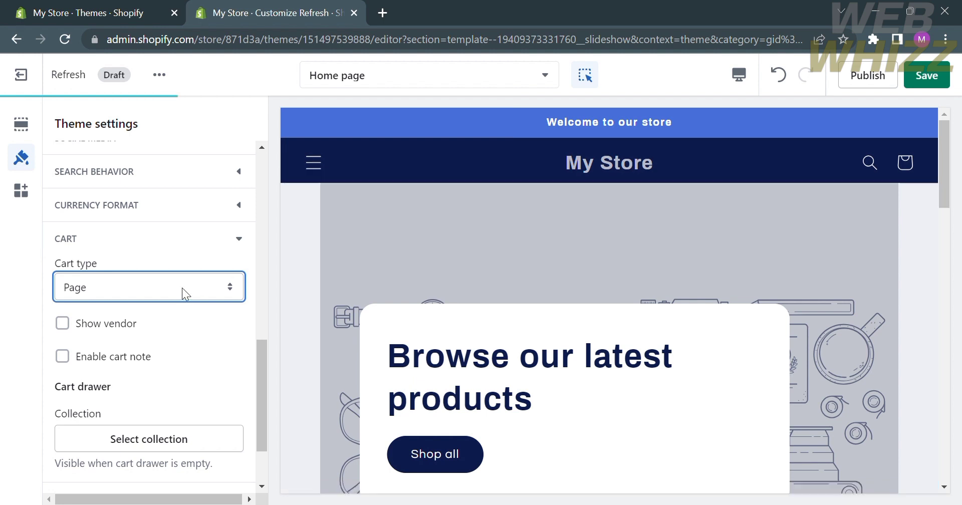
left_click(190, 328)
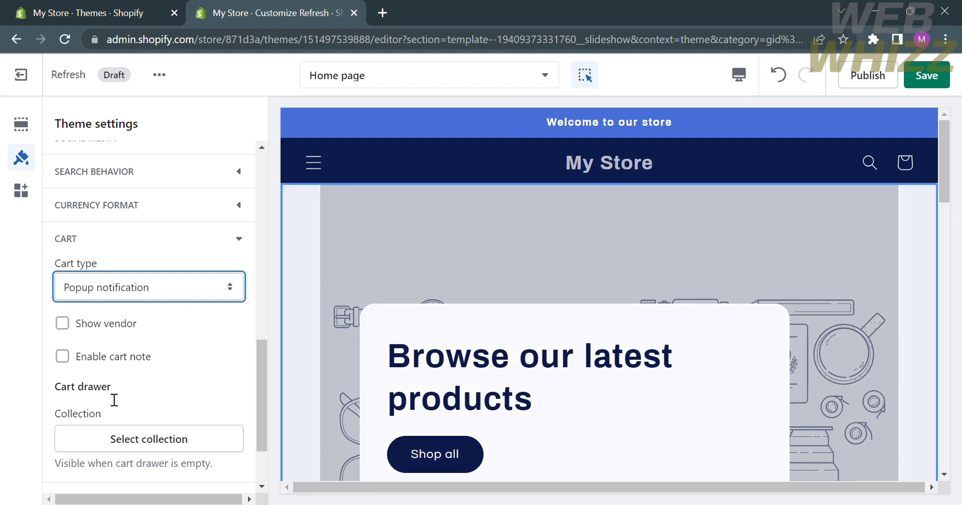
scroll(73, 393, "down", 1)
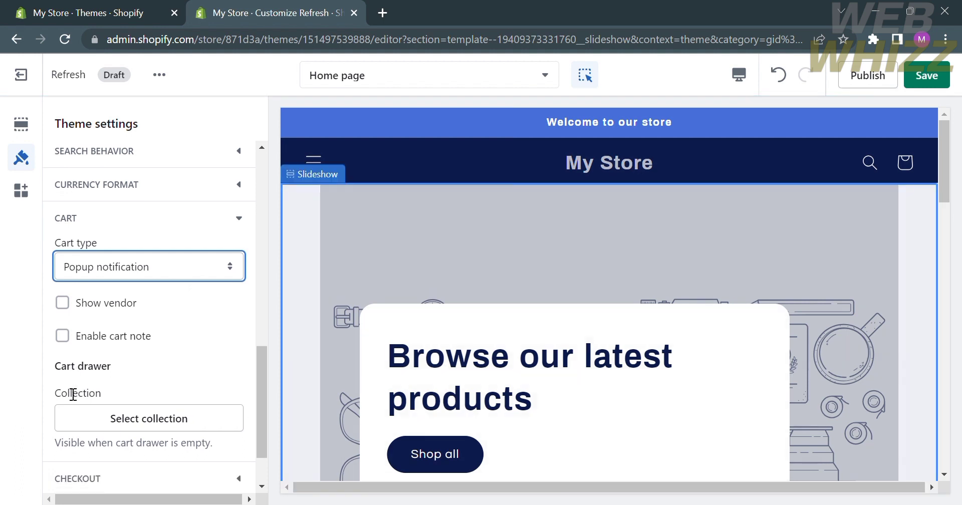
left_click(63, 334)
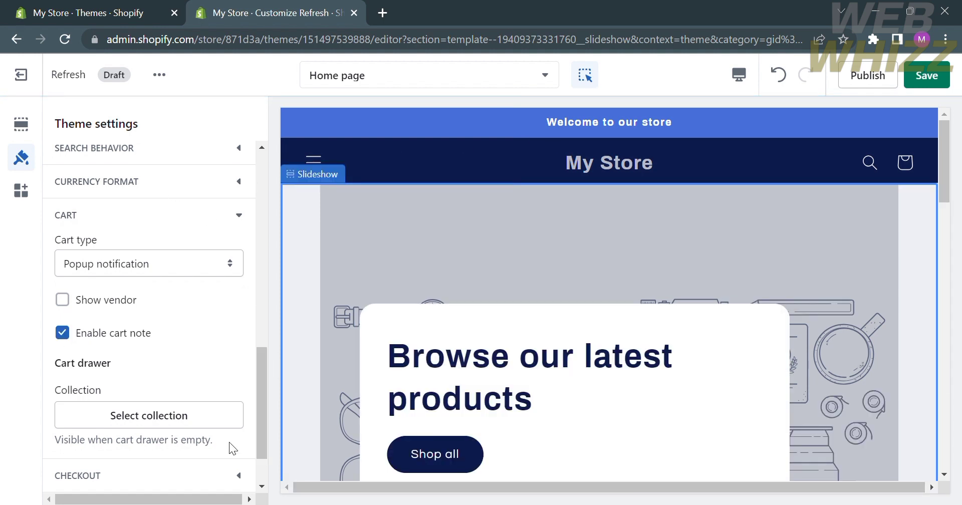
Step: Review the theme's checkout settings for the banner, logo and main content area
scroll(233, 447, "down", 2)
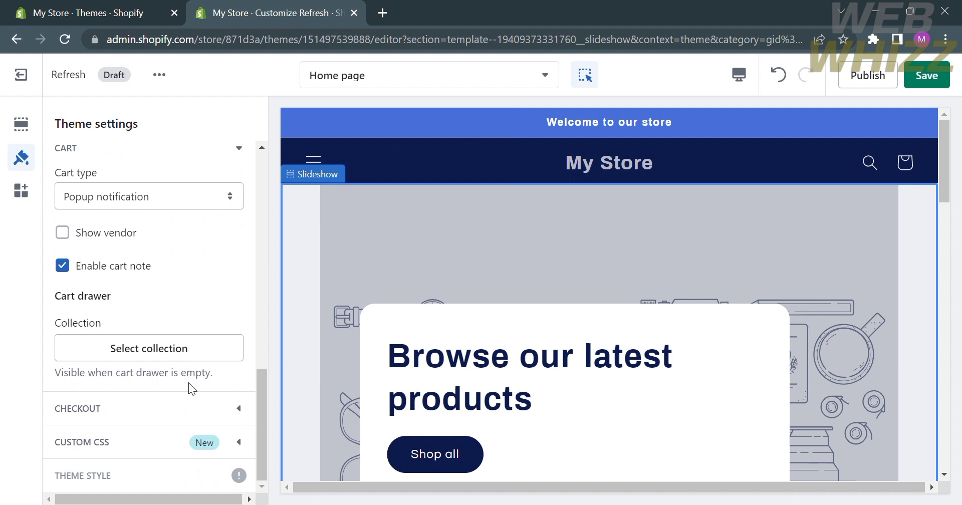
left_click(189, 414)
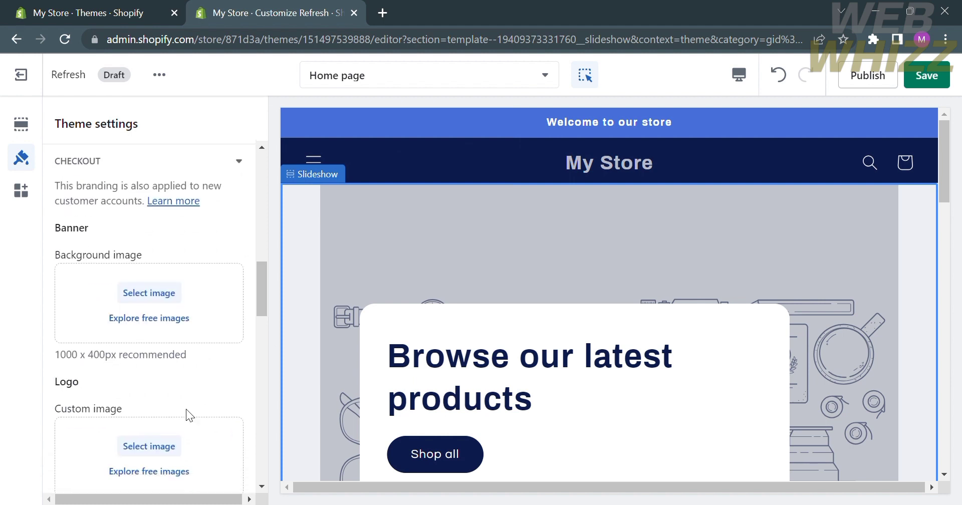
scroll(185, 408, "up", 2)
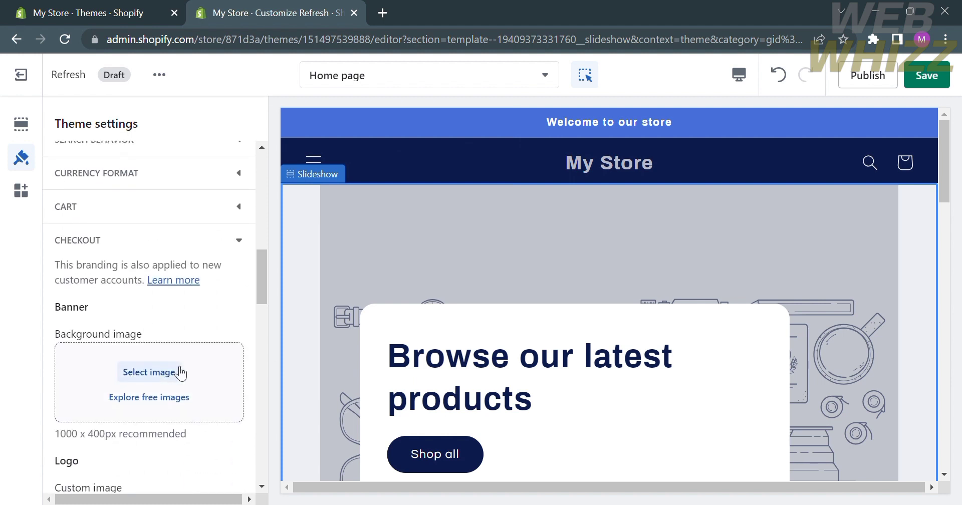
scroll(188, 384, "down", 4)
scroll(188, 384, "down", 6)
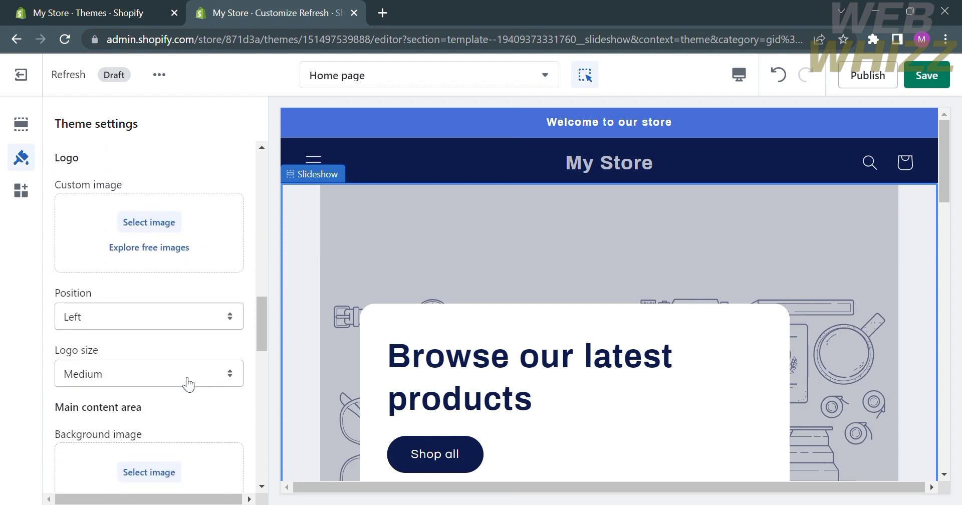
scroll(188, 384, "up", 15)
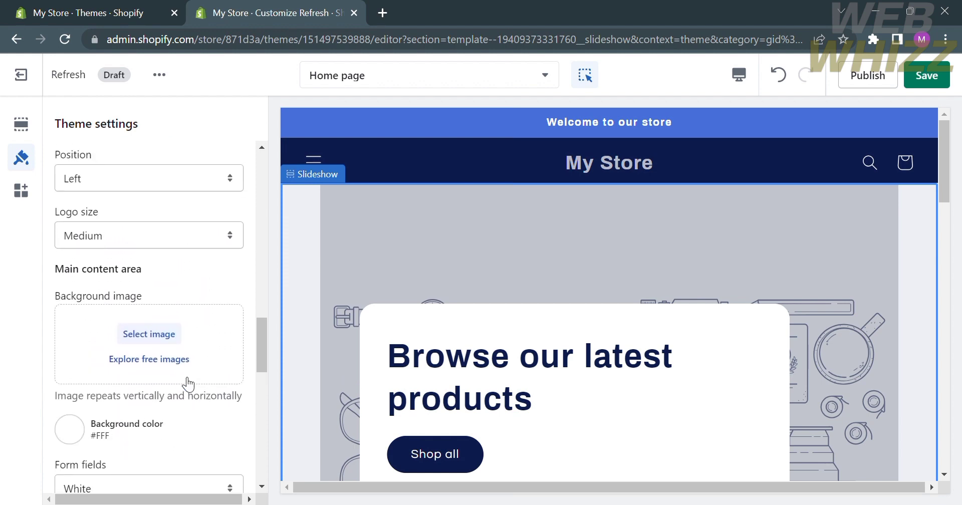
scroll(188, 384, "up", 5)
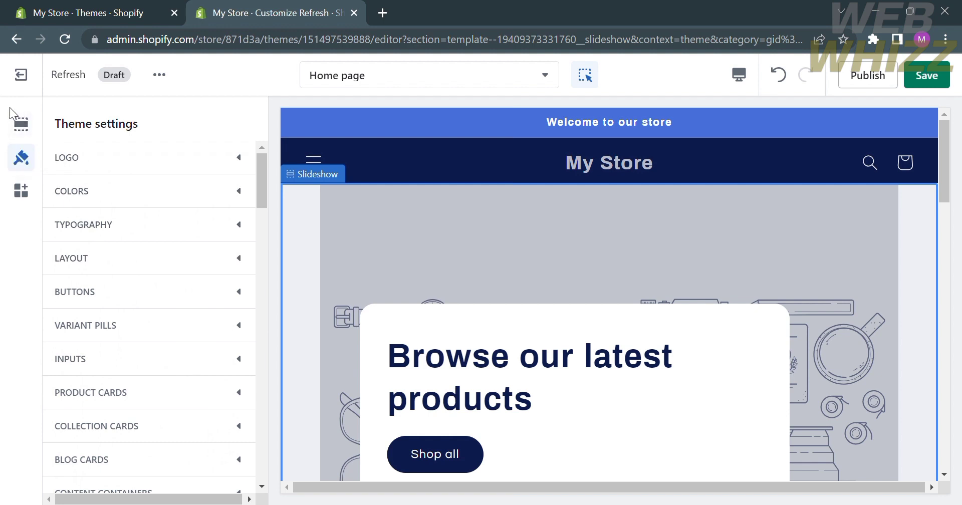
Step: Return to the home page's section list and review the Featured collection section's heading and description settings
left_click(22, 127)
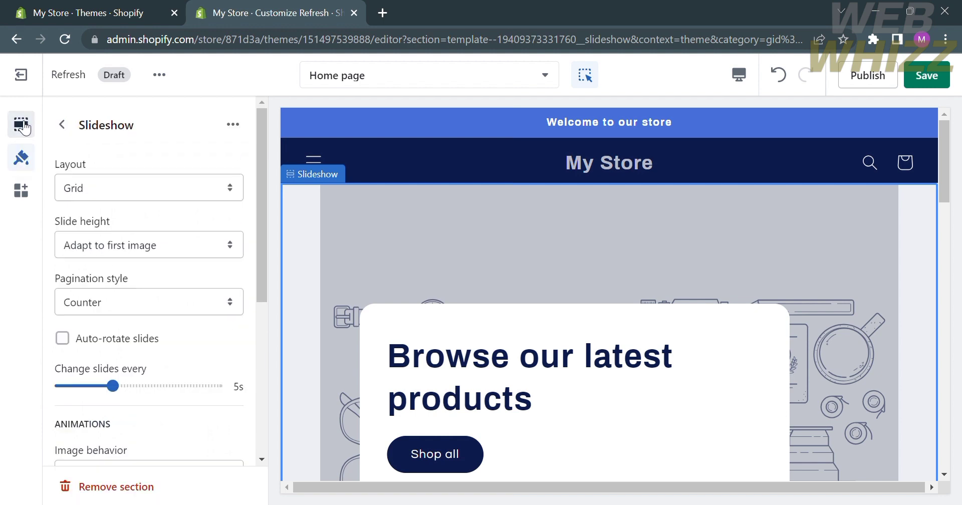
left_click(63, 124)
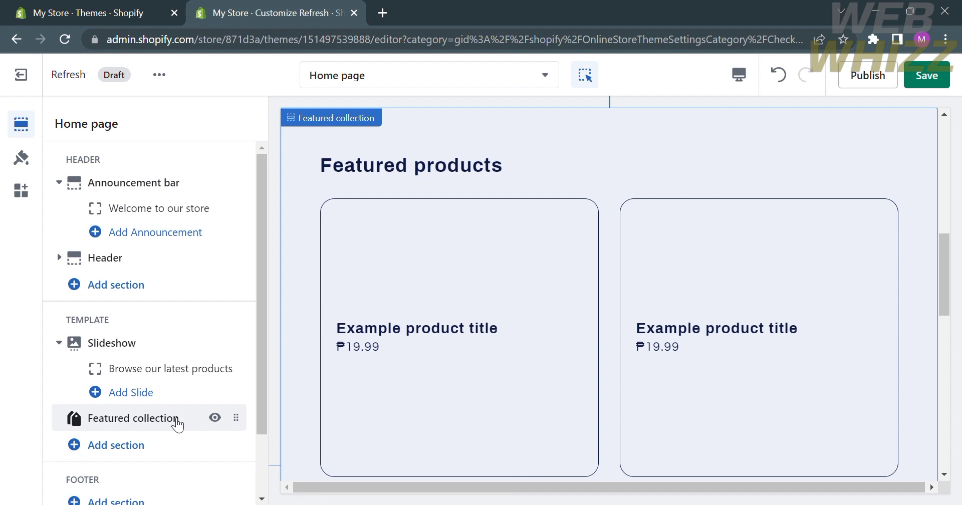
scroll(177, 425, "down", 1)
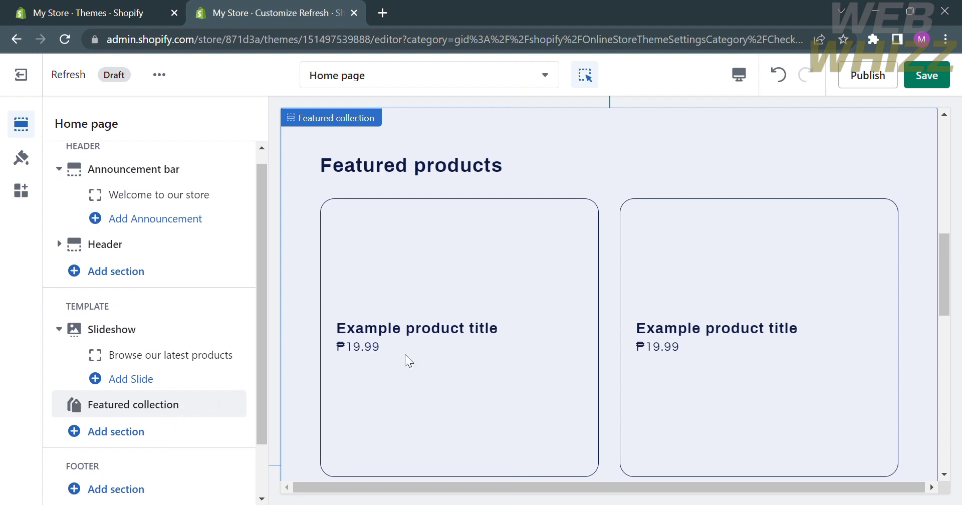
scroll(404, 353, "down", 4)
left_click(428, 353)
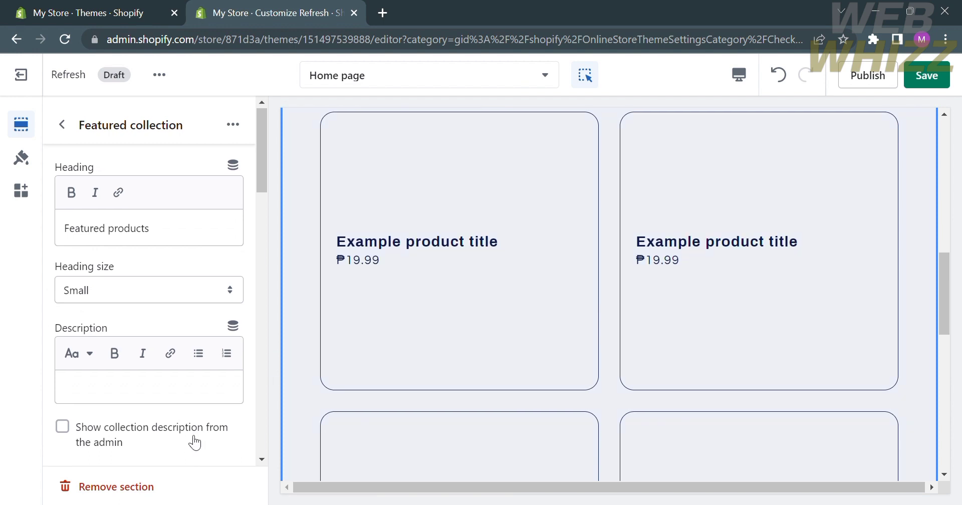
scroll(195, 441, "down", 5)
scroll(195, 442, "up", 5)
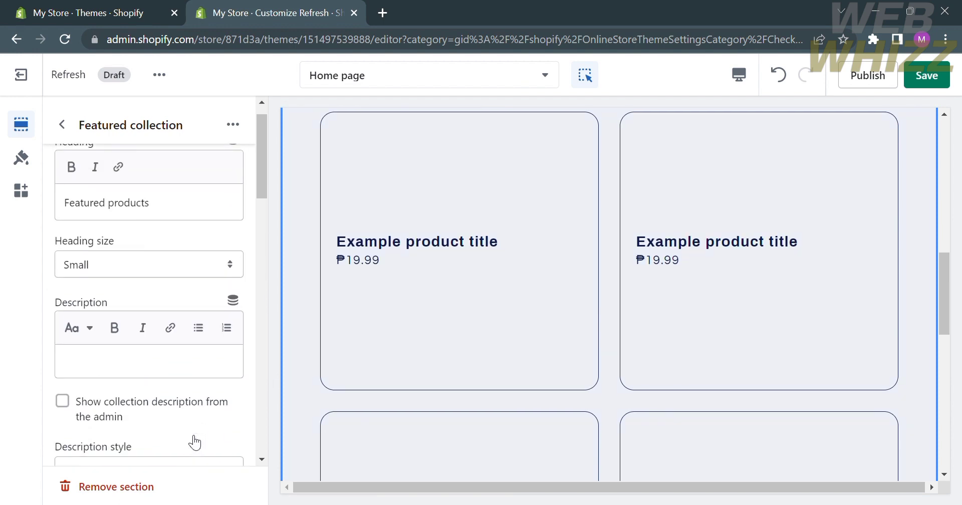
Step: Look through the home page's sections and the block types that can be added to the Footer, without adding any
left_click(68, 132)
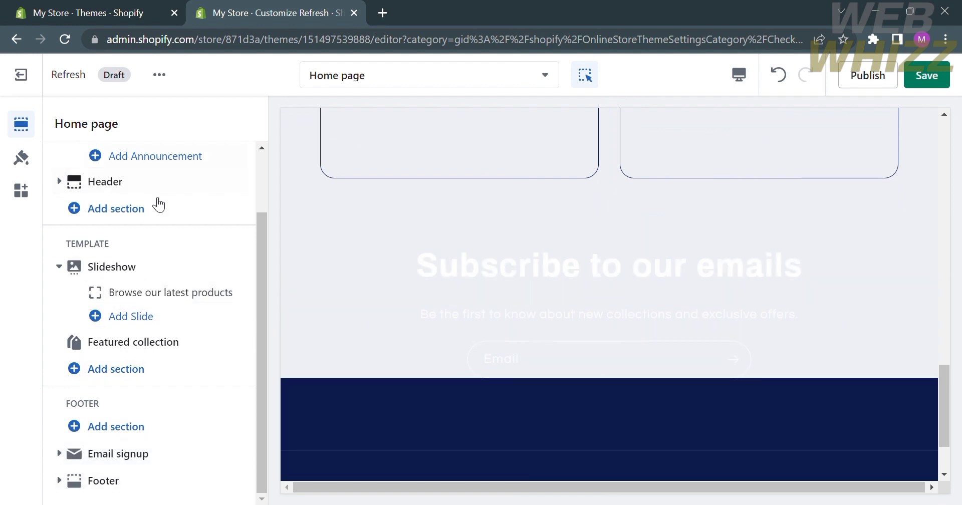
scroll(191, 242, "up", 2)
scroll(190, 242, "down", 2)
scroll(167, 467, "down", 3)
left_click(136, 486)
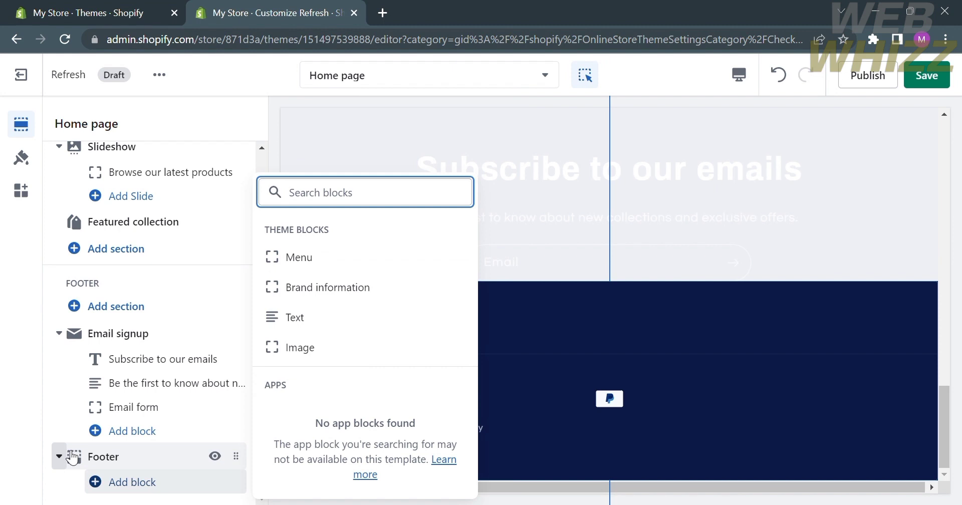
left_click(70, 456)
scroll(68, 451, "up", 4)
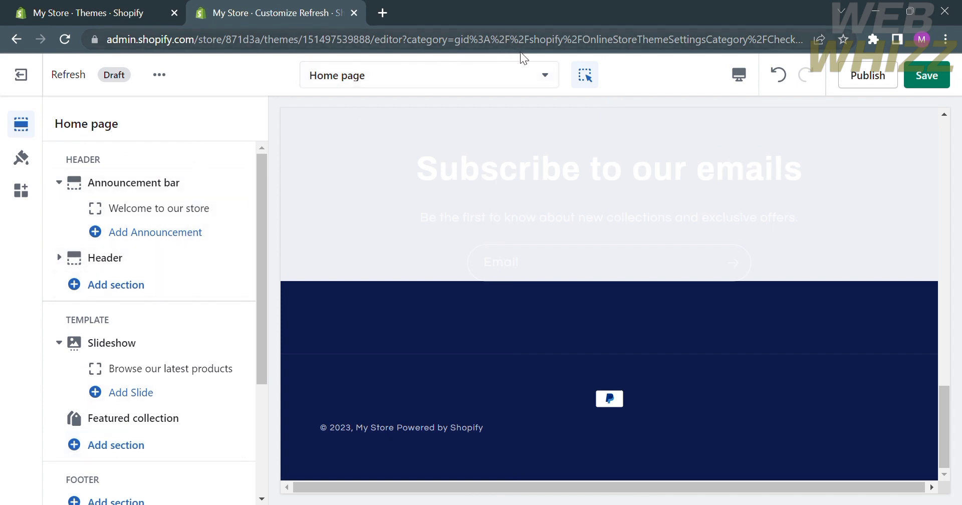
Step: Look at the product templates available for editing, then go back to the full list of pages
left_click(549, 74)
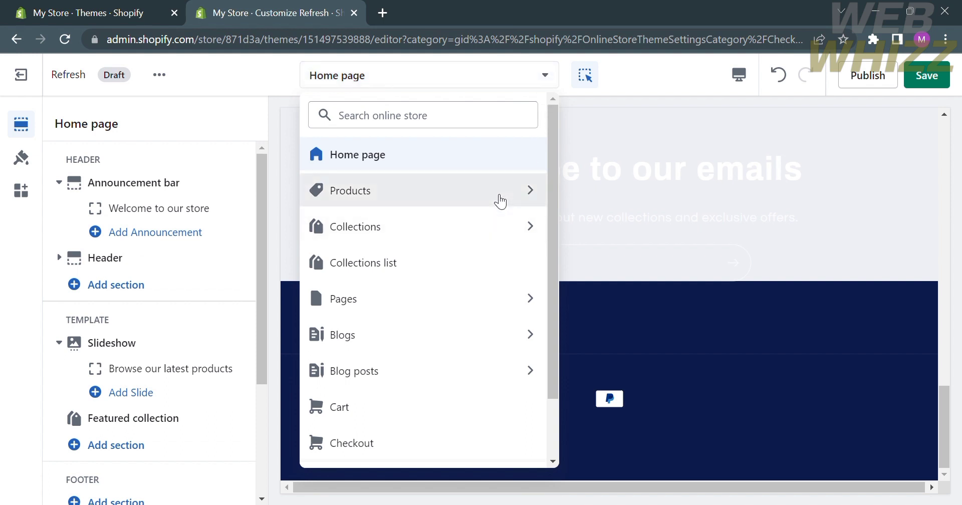
left_click(500, 202)
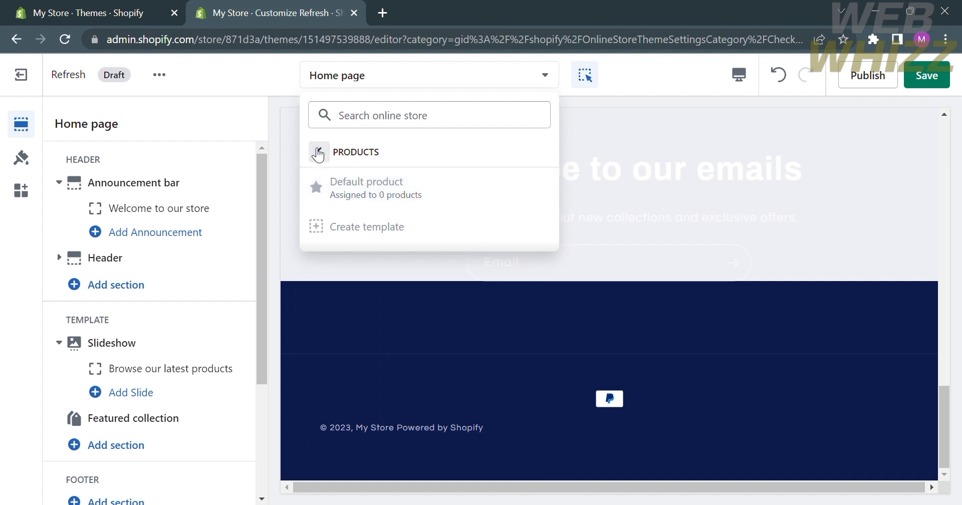
left_click(318, 153)
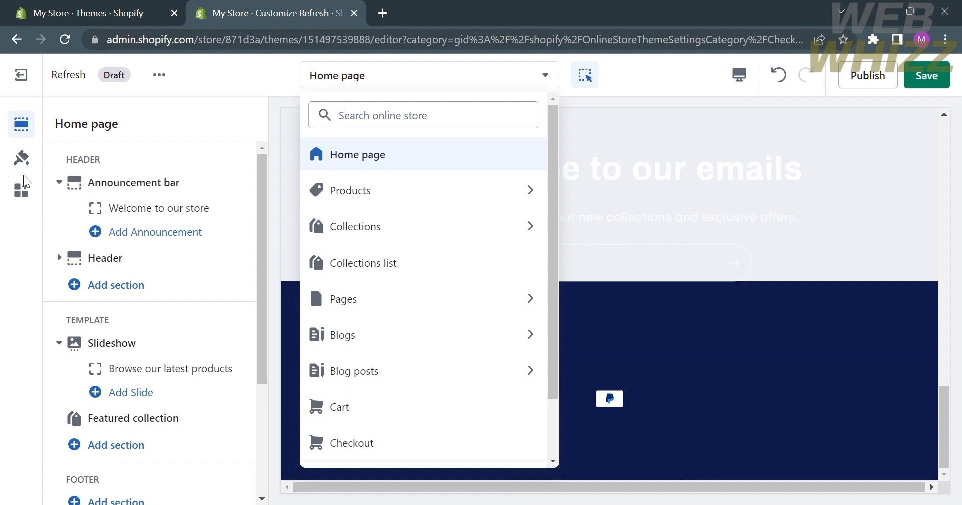
Step: Check the theme's app embeds and return to the theme-wide settings
left_click(31, 199)
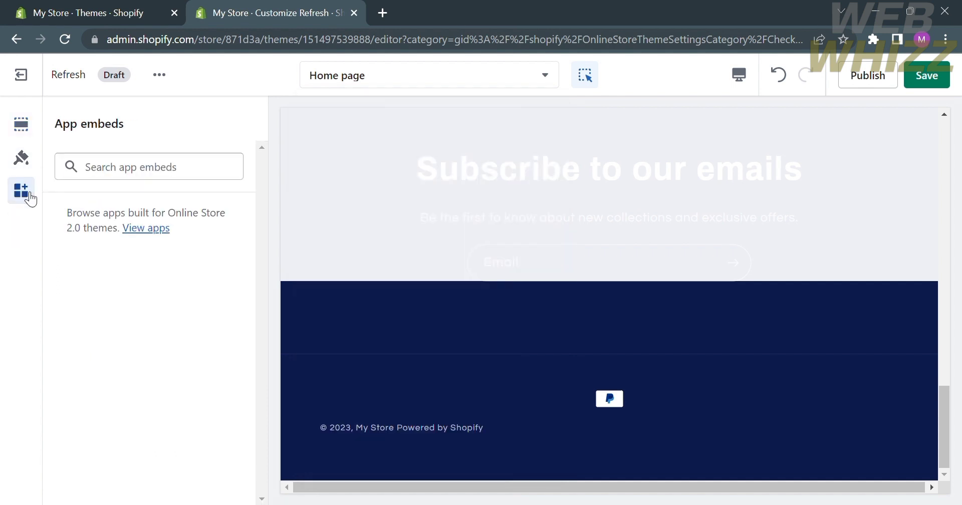
left_click(22, 163)
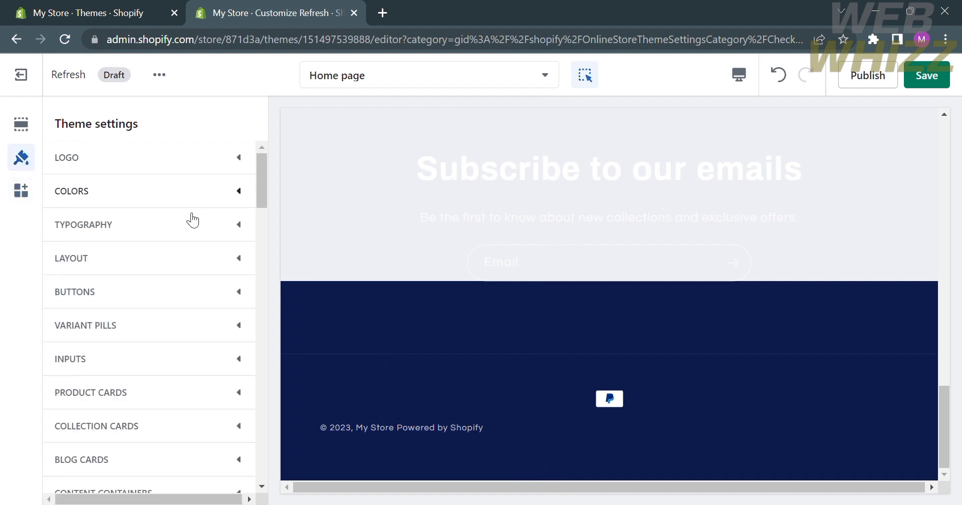
Step: Look through the theme-wide settings categories down to the Checkout banner and logo options, without changing any
scroll(192, 220, "down", 4)
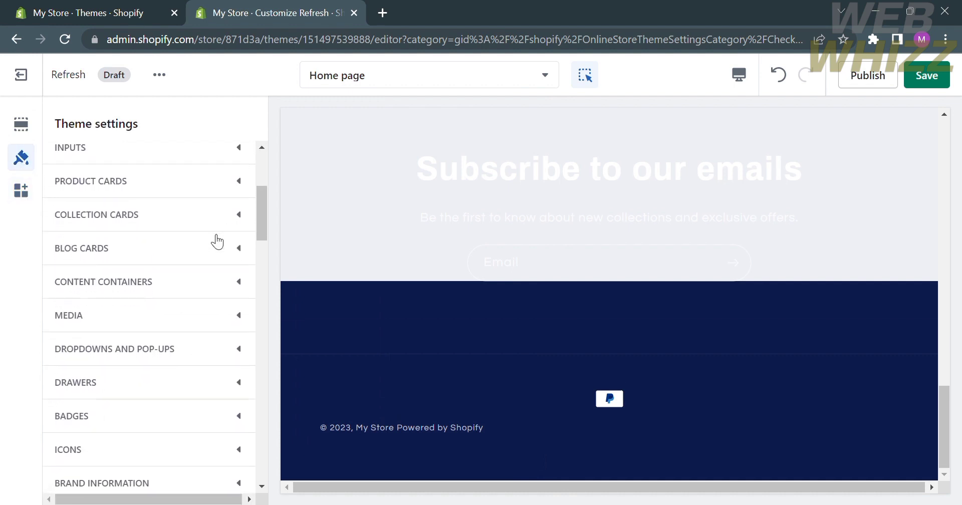
scroll(217, 242, "down", 1)
scroll(217, 356, "down", 2)
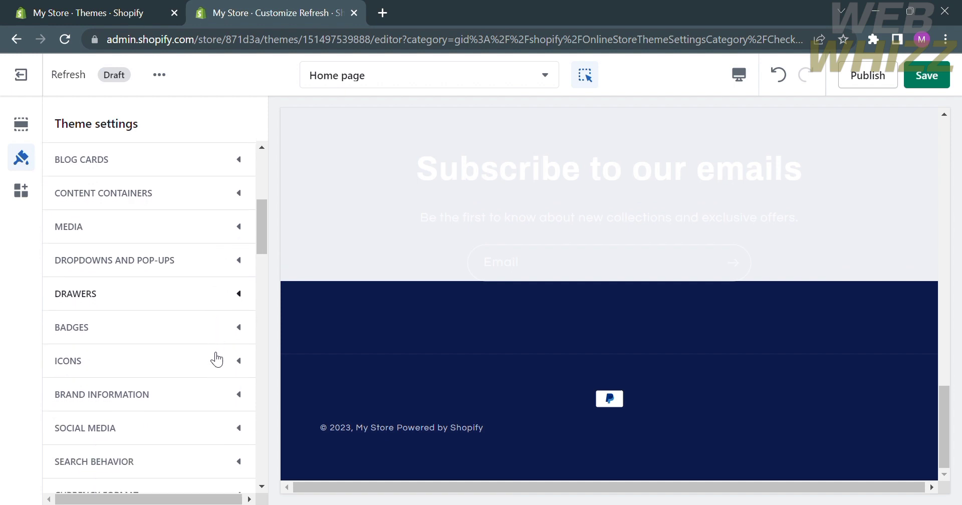
scroll(216, 359, "down", 5)
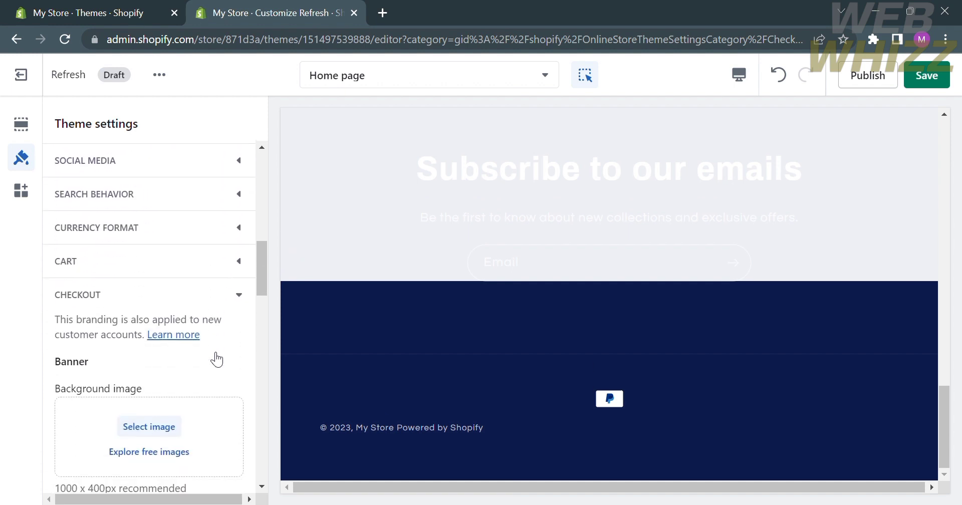
scroll(216, 360, "down", 1)
scroll(216, 359, "down", 3)
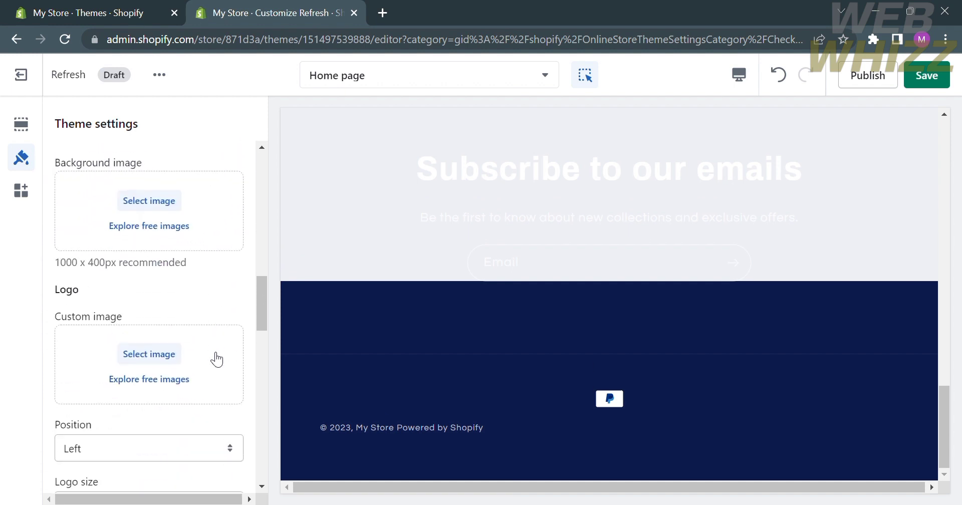
scroll(216, 359, "down", 8)
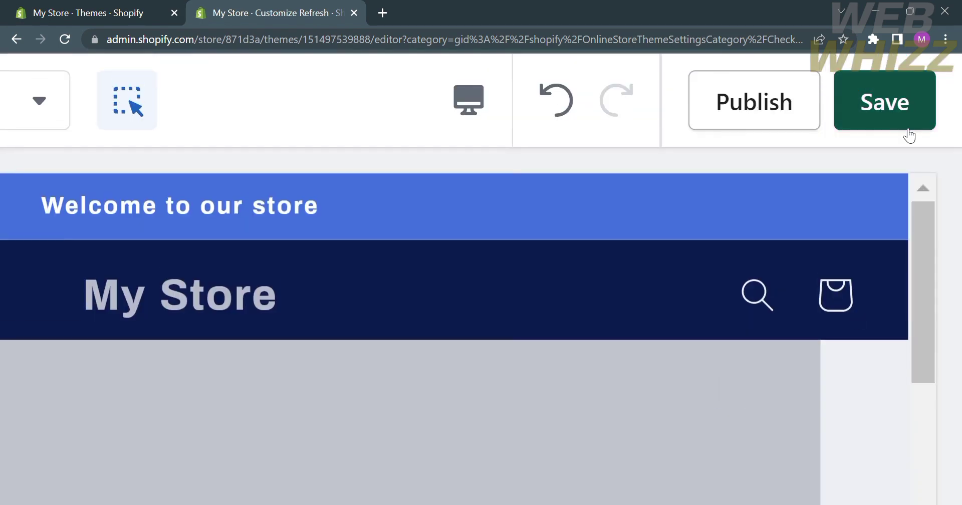
Step: Save the customizations made to the draft Refresh theme
key("ctrl+minus")
key("ctrl+minus")
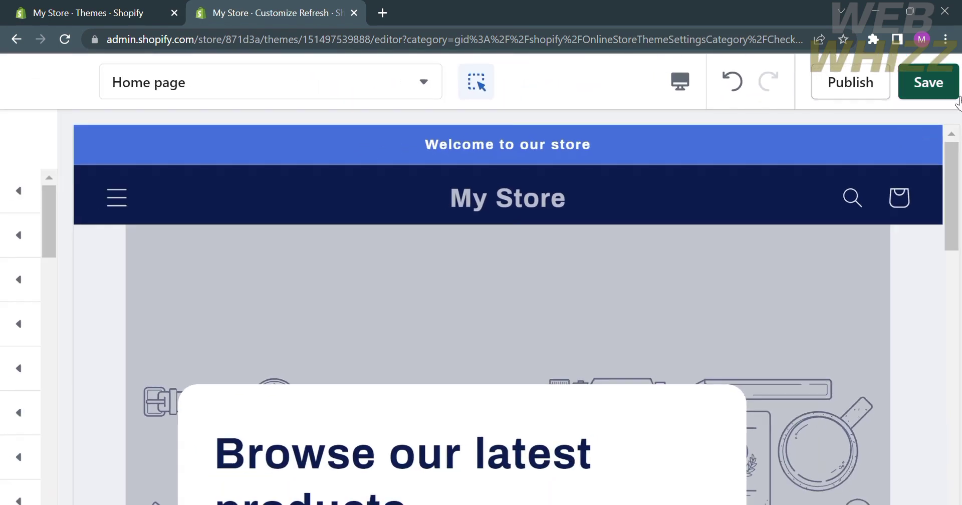
left_click(954, 92)
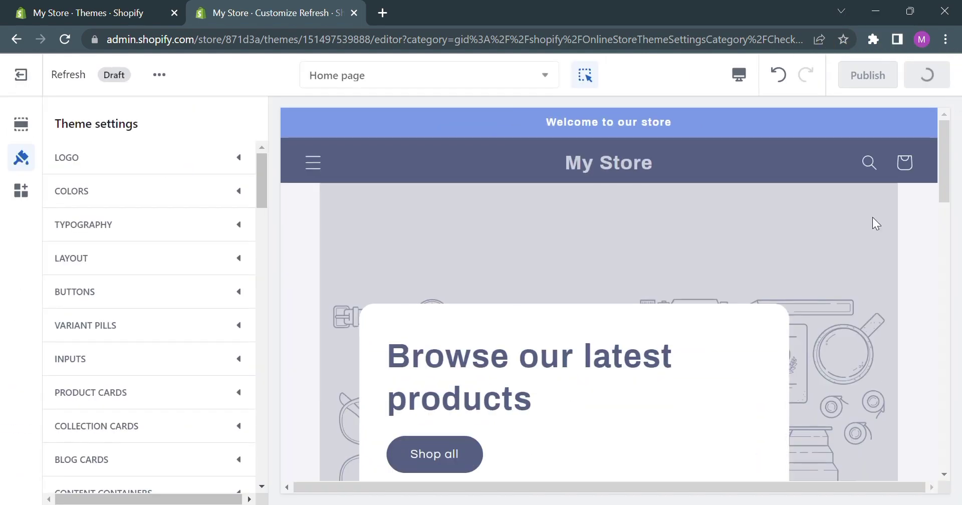